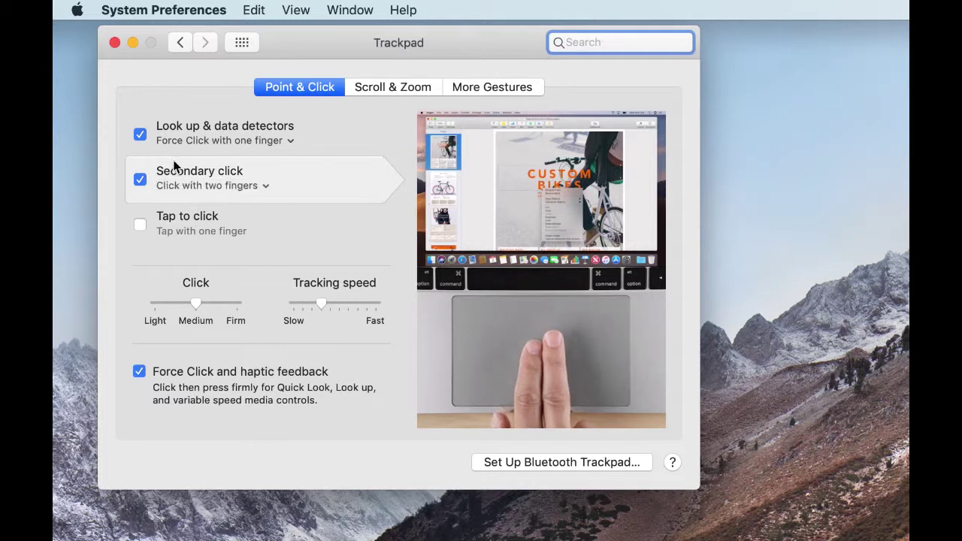
# Close the Trackpad preferences and test the secondary click on the empty desktop, dismissing the context menu.
pyautogui.click(113, 43)
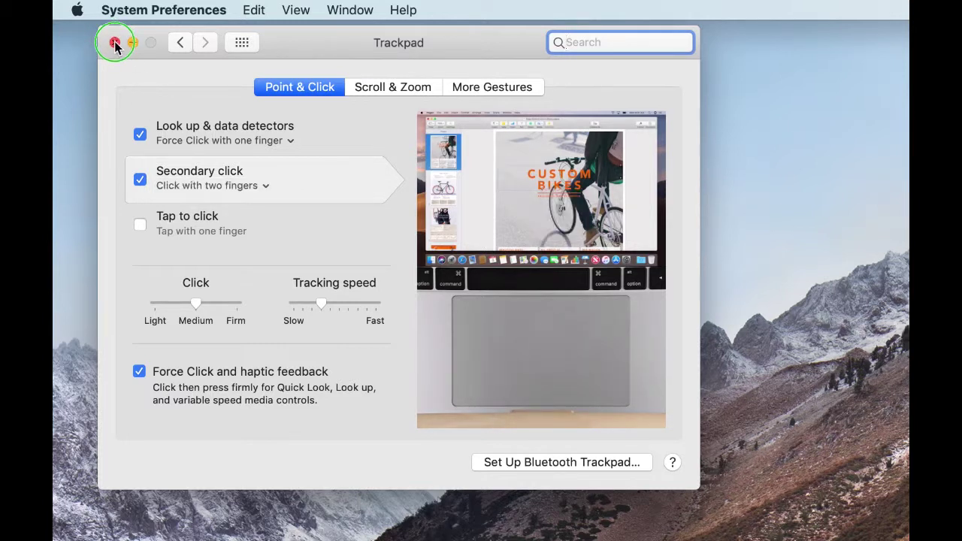
pyautogui.click(114, 44)
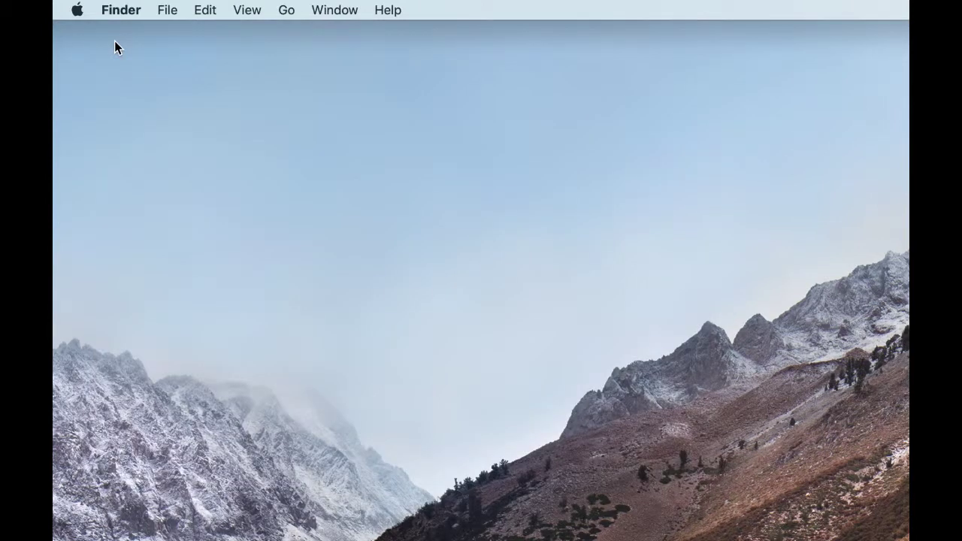
pyautogui.rightClick(272, 185)
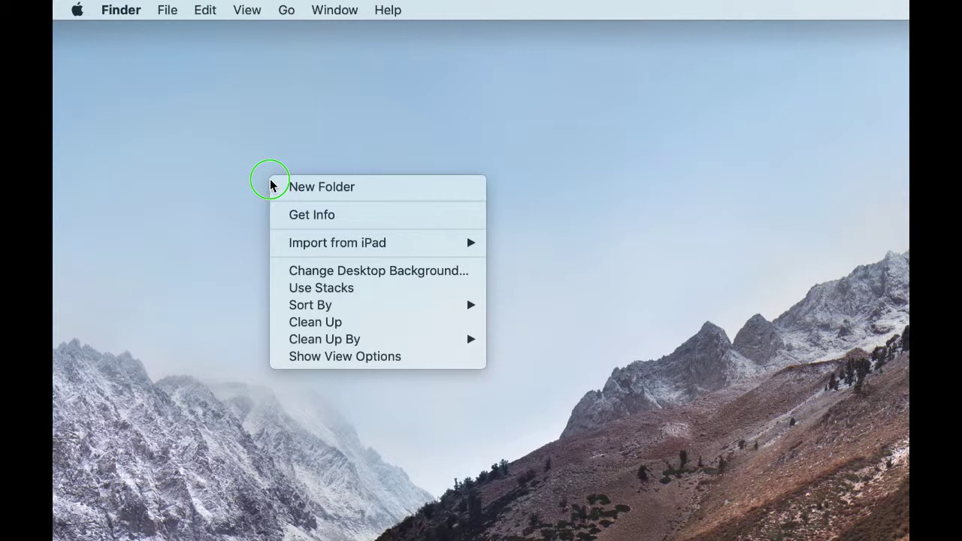
pyautogui.click(281, 140)
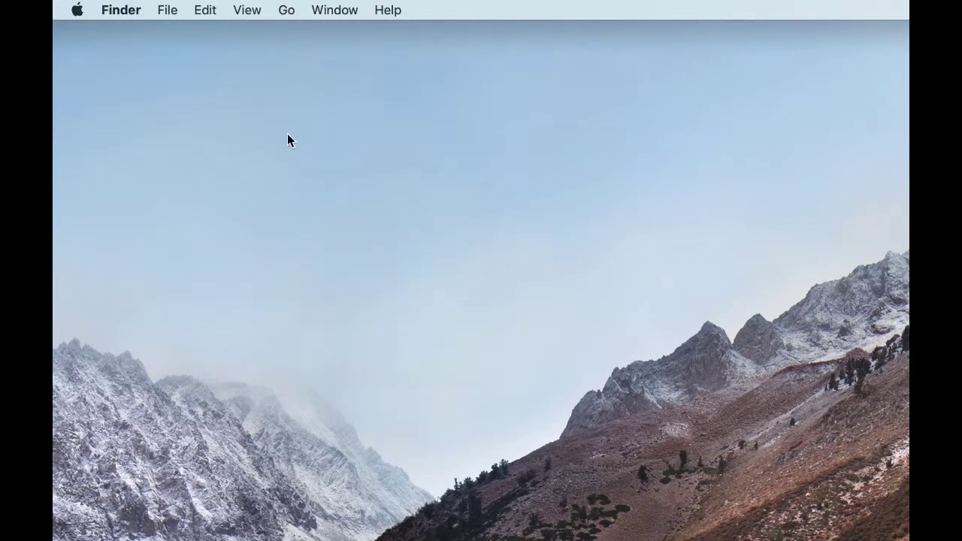
pyautogui.click(293, 139)
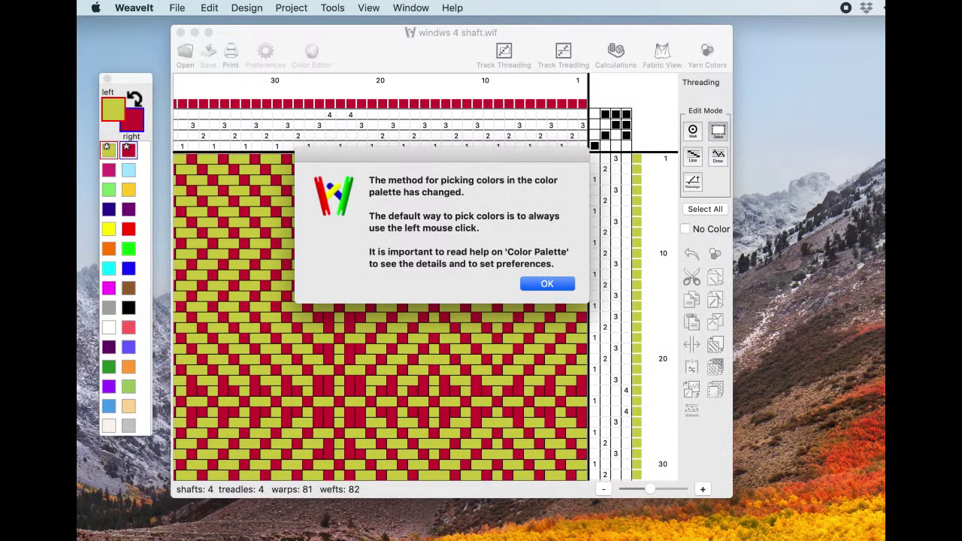
# Dismiss the color-picking notice, read both color-picking methods on the Color Palette help page, and close the help.
pyautogui.click(547, 285)
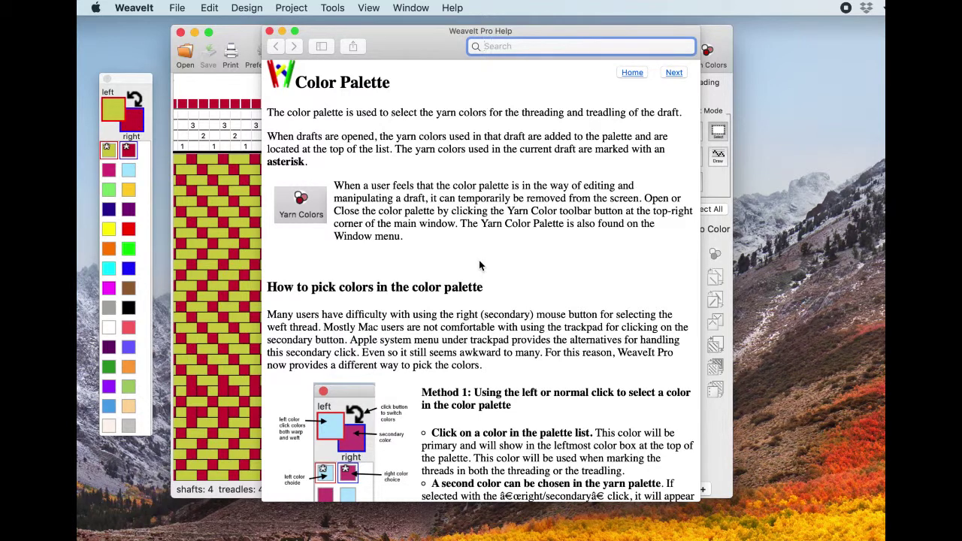
pyautogui.scroll(-5, 479, 265)
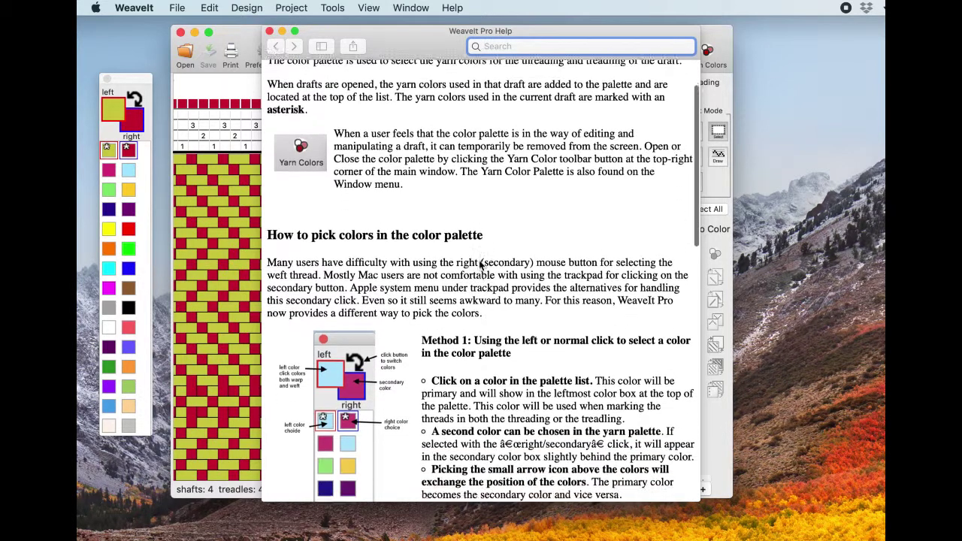
pyautogui.scroll(-9, 479, 261)
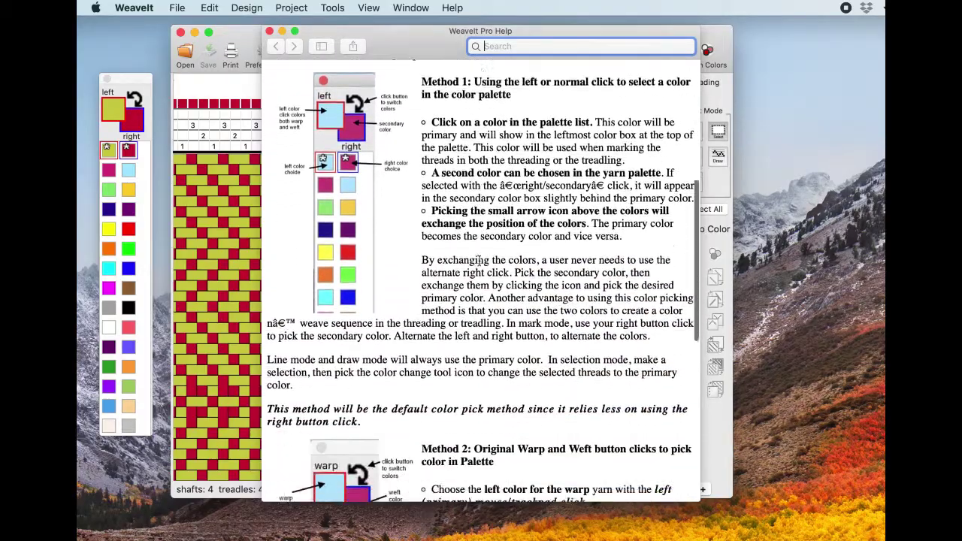
pyautogui.scroll(10, 479, 261)
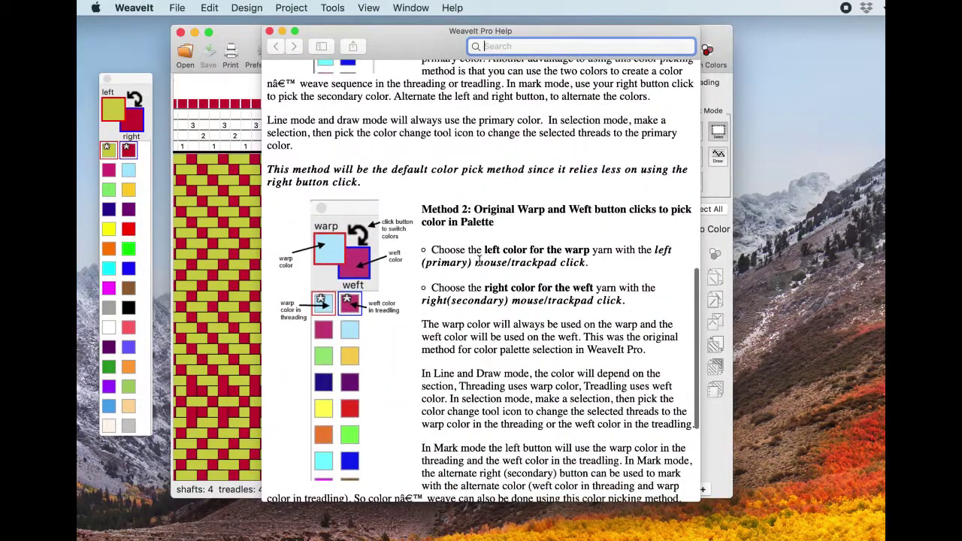
pyautogui.scroll(-2, 479, 260)
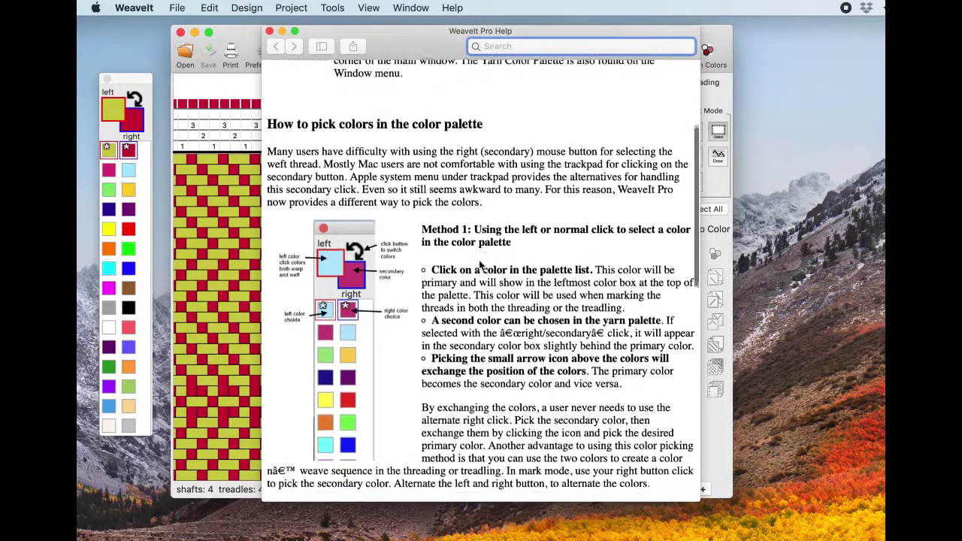
pyautogui.scroll(-10, 479, 260)
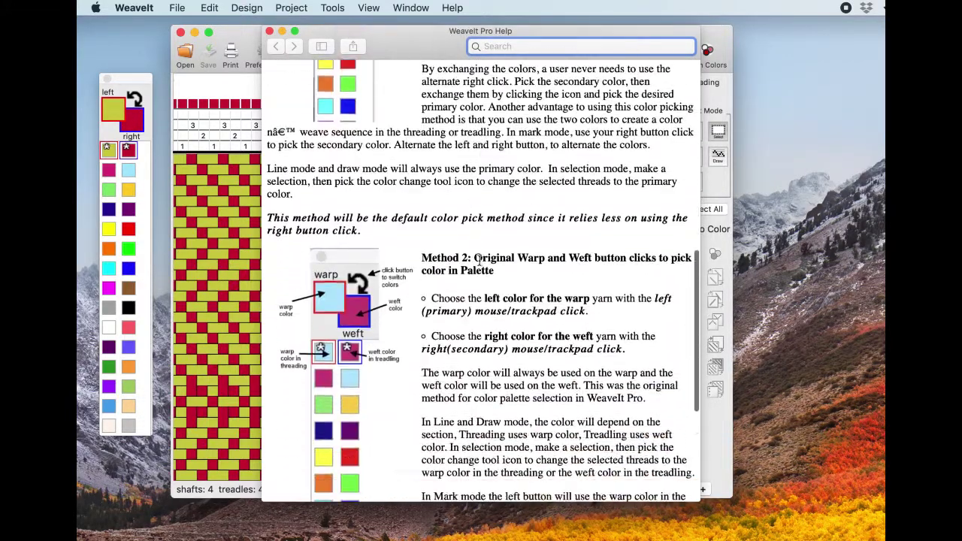
pyautogui.scroll(9, 478, 261)
pyautogui.scroll(8, 479, 261)
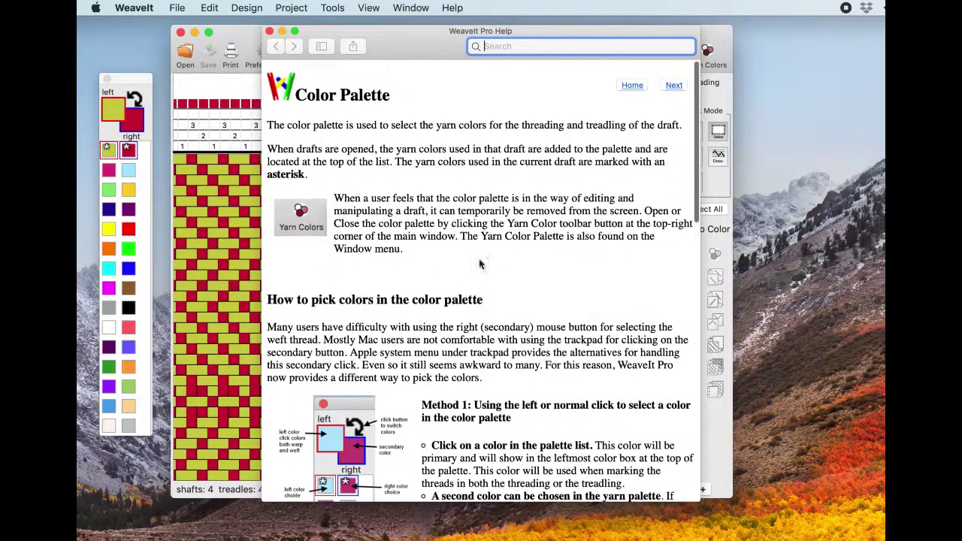
pyautogui.moveTo(281, 41); pyautogui.dragTo(280, 40)
pyautogui.click(269, 31)
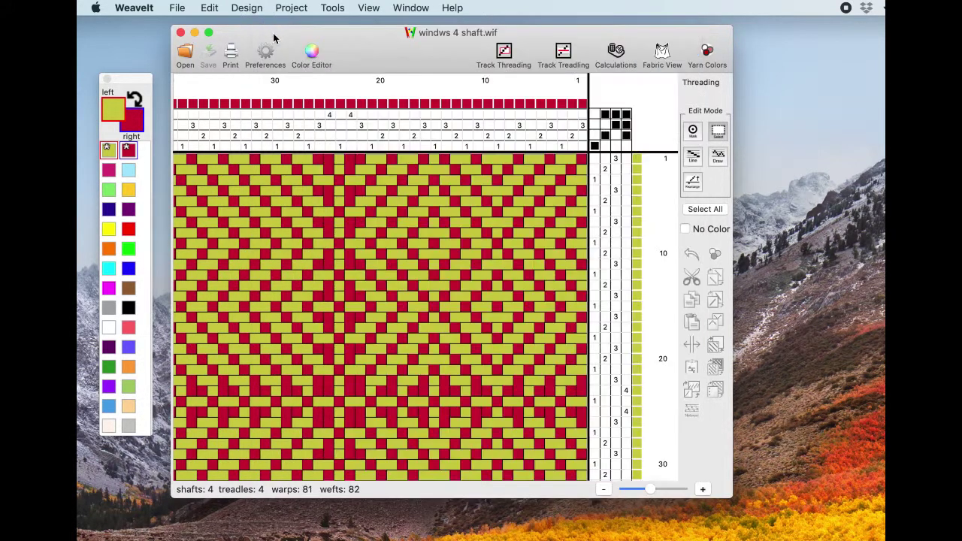
# Look up the Color and Yarns Palette topic from the help contents under Colors and Yarns, and close the help.
pyautogui.click(452, 7)
pyautogui.click(496, 47)
pyautogui.scroll(-10, 428, 350)
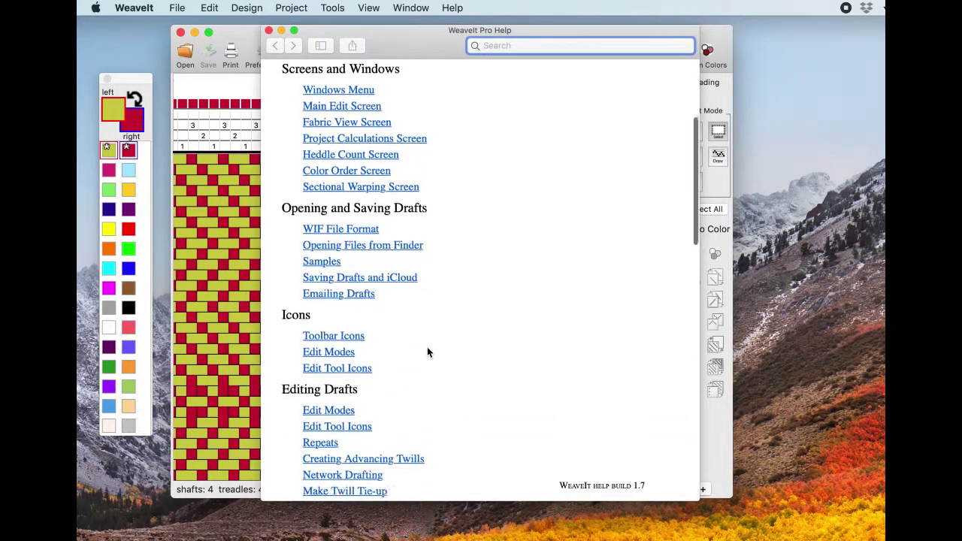
pyautogui.scroll(-2, 428, 347)
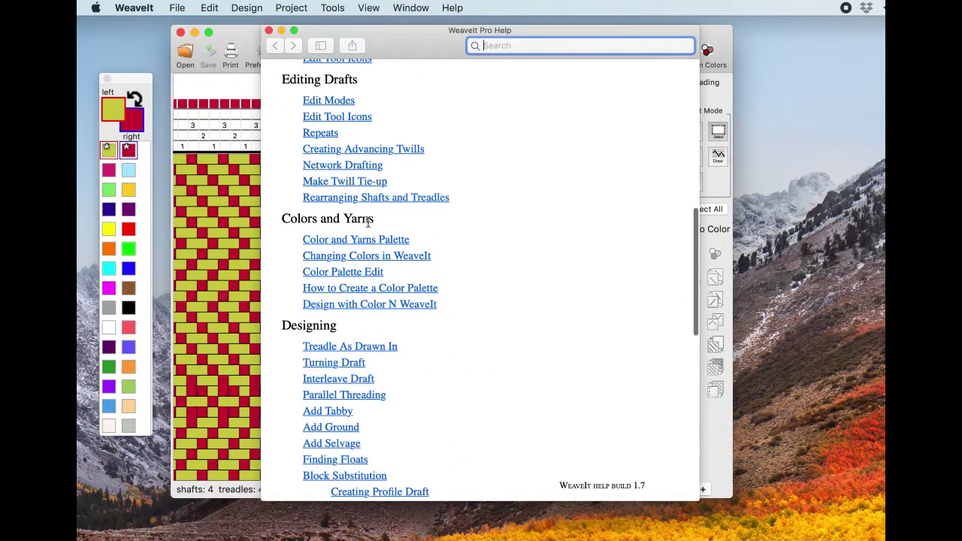
pyautogui.click(334, 241)
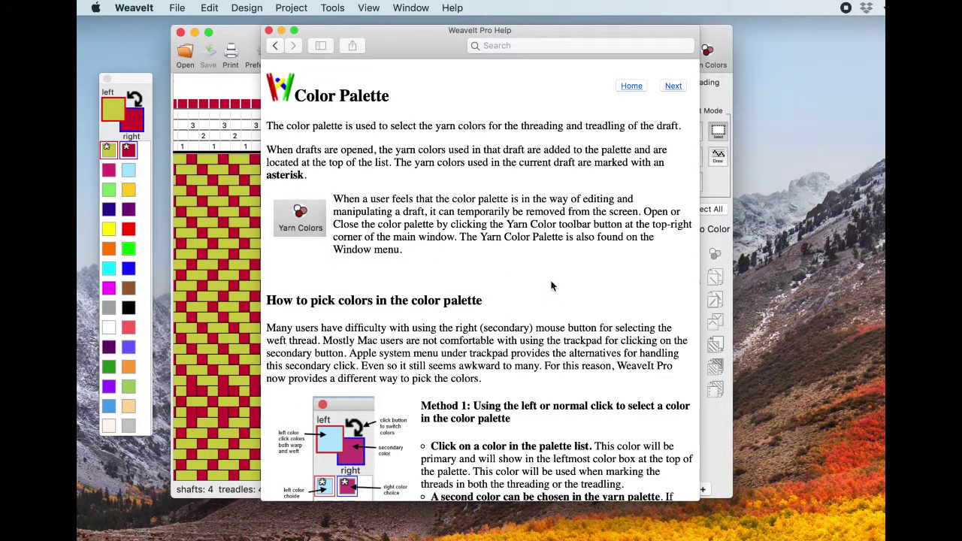
pyautogui.scroll(1, 508, 322)
pyautogui.click(269, 31)
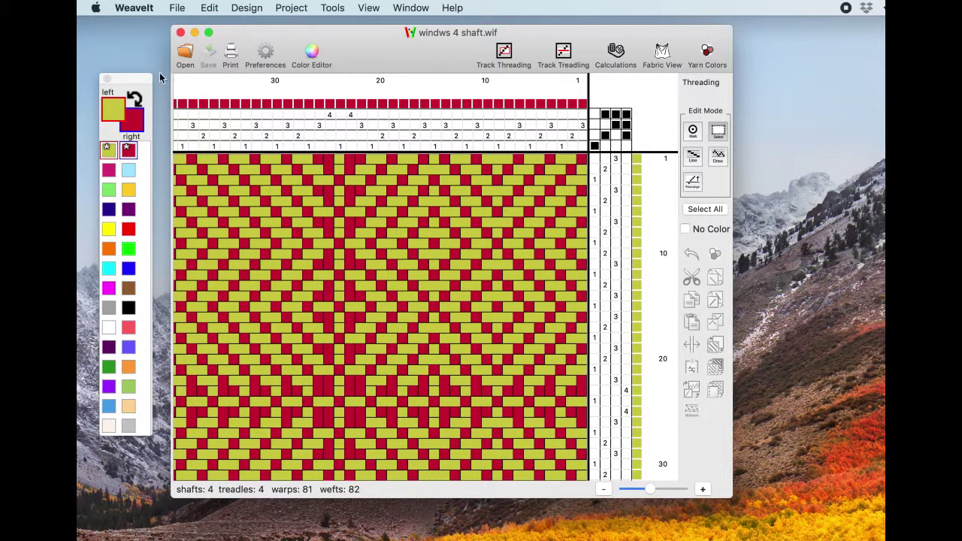
# Move the color palette slightly, and set cyan as its secondary color and yellow as its primary color.
pyautogui.moveTo(146, 79); pyautogui.dragTo(156, 70)
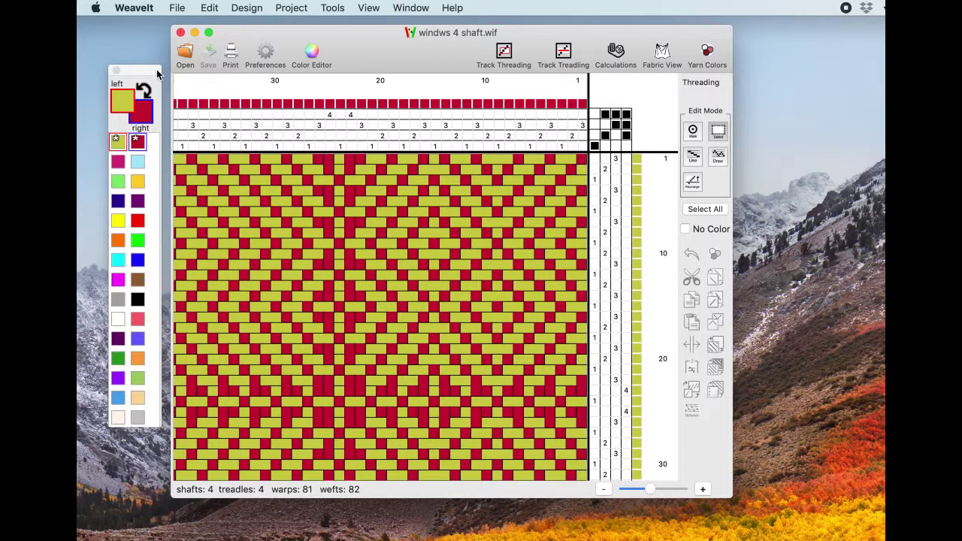
pyautogui.click(118, 260)
pyautogui.click(145, 89)
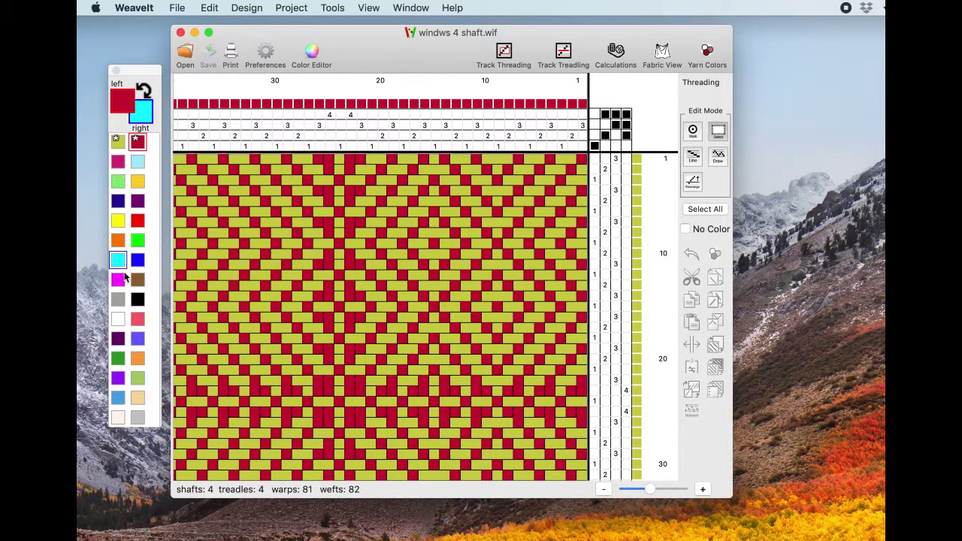
pyautogui.click(118, 220)
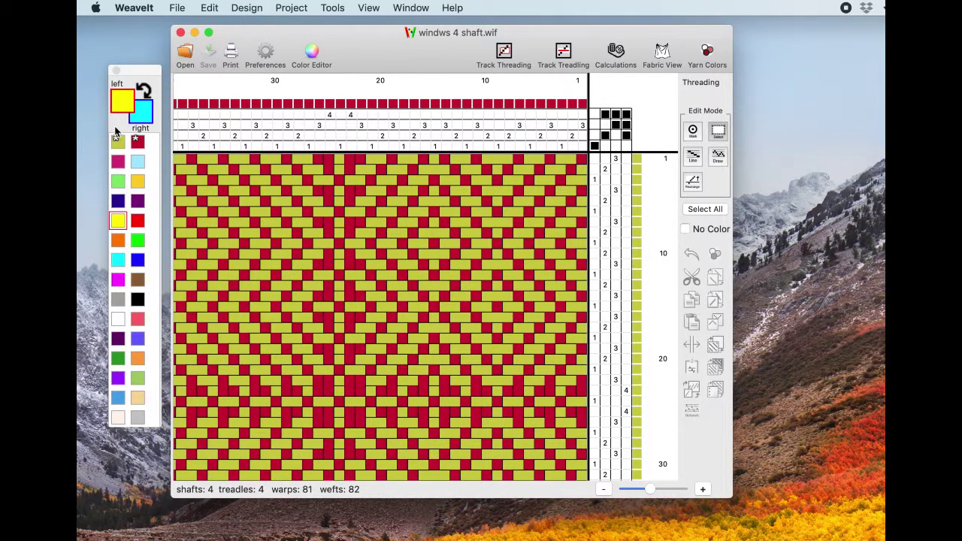
pyautogui.click(146, 89)
pyautogui.click(146, 90)
# In Mark mode, color warp threads 11 to 14 of the threading yellow.
pyautogui.click(688, 137)
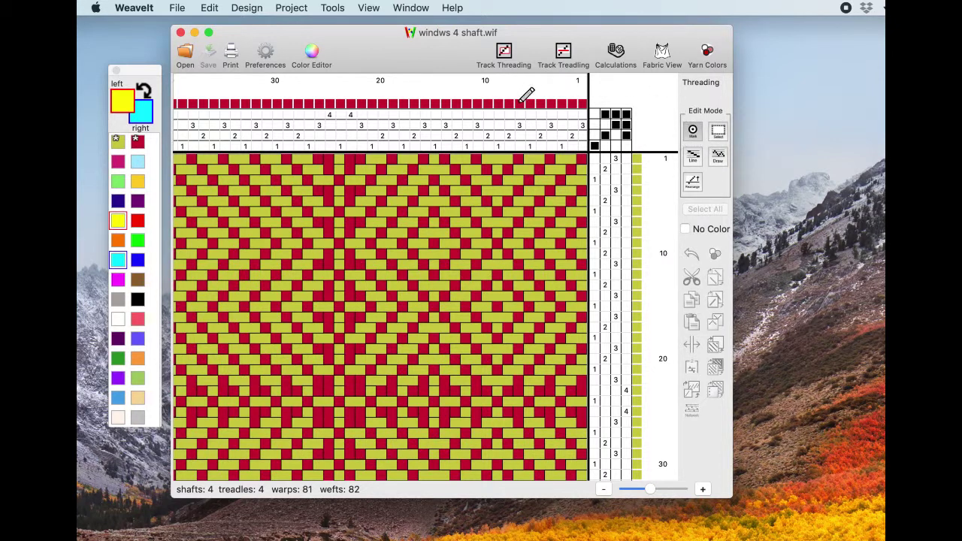
pyautogui.click(445, 103)
pyautogui.moveTo(455, 106); pyautogui.dragTo(467, 106)
pyautogui.click(479, 106)
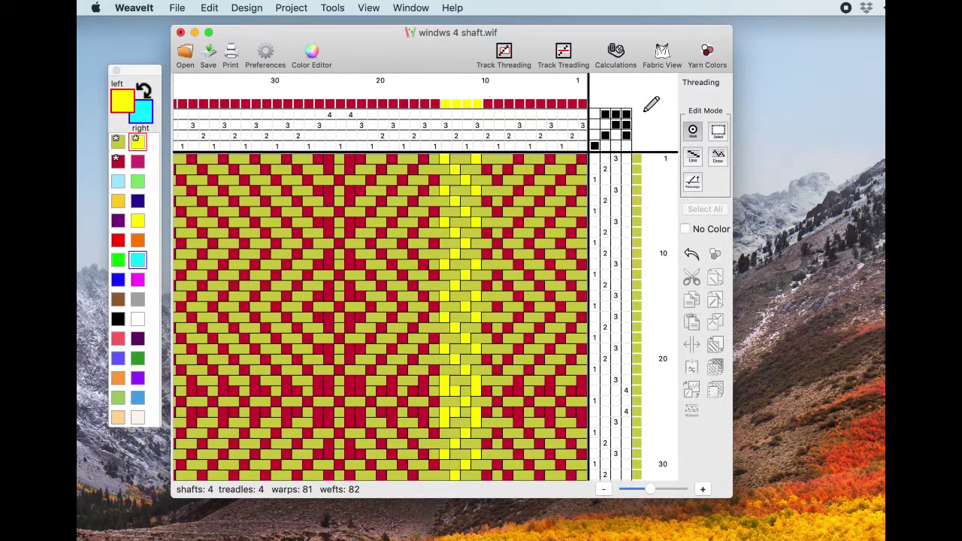
# Color weft threads 9 to 12 of the treadling yellow.
pyautogui.click(639, 242)
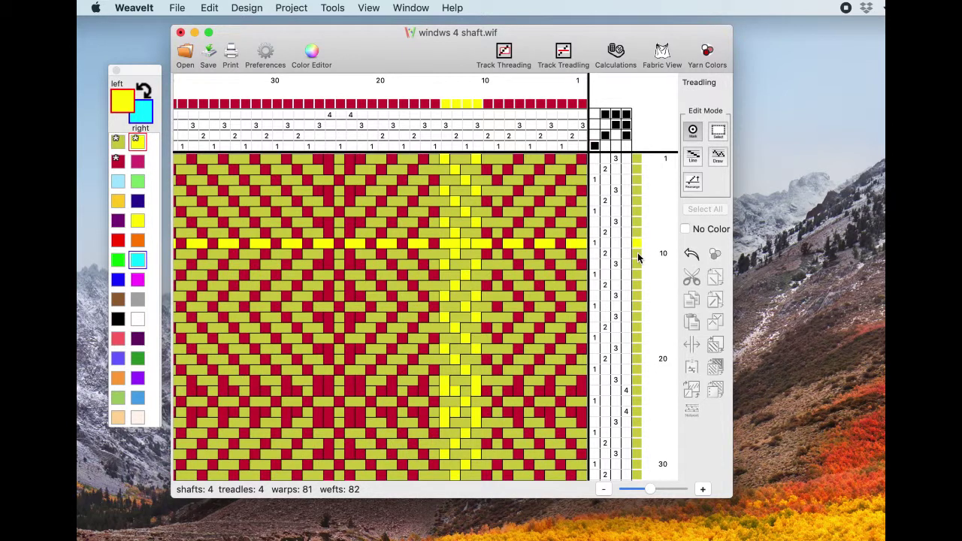
pyautogui.click(638, 253)
pyautogui.click(638, 264)
pyautogui.click(638, 274)
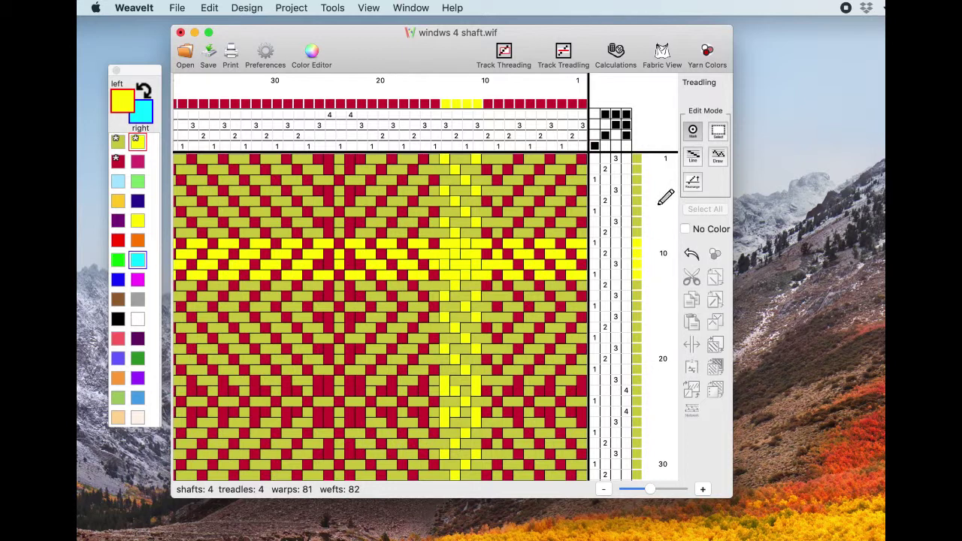
# Exchange the palette colors to make cyan primary, and mark warp threads 7 to 10 and weft threads 13 to 16 cyan.
pyautogui.click(145, 91)
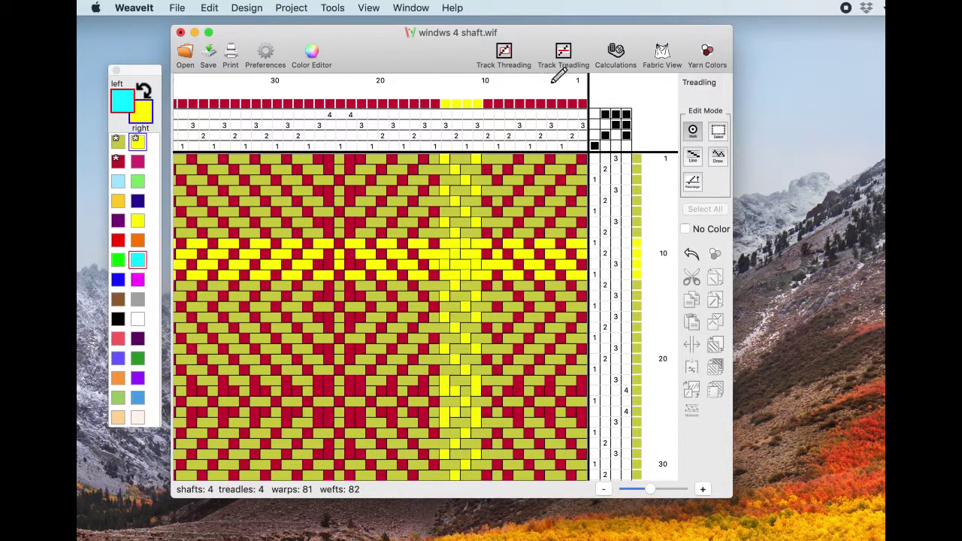
pyautogui.moveTo(488, 103); pyautogui.dragTo(521, 105)
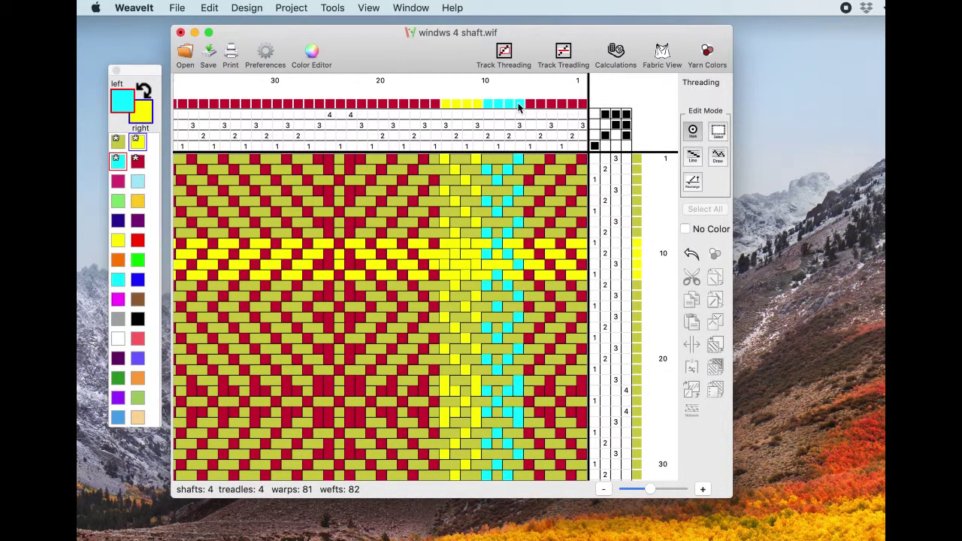
pyautogui.click(636, 286)
pyautogui.click(637, 296)
pyautogui.click(637, 307)
pyautogui.click(637, 317)
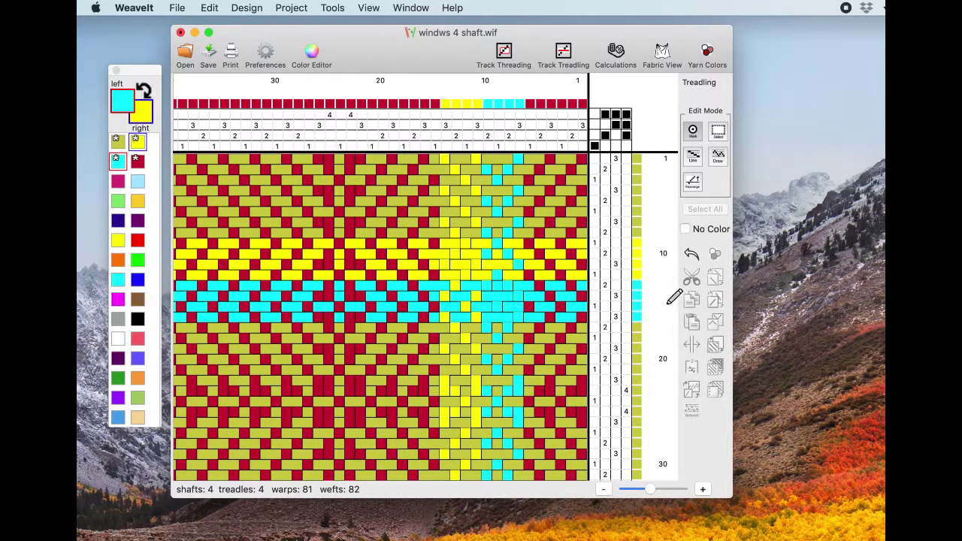
# In Select mode, select warp threads 19 to 22 in the threading and recolor them cyan.
pyautogui.click(720, 133)
pyautogui.click(361, 111)
pyautogui.moveTo(361, 111); pyautogui.dragTo(391, 109)
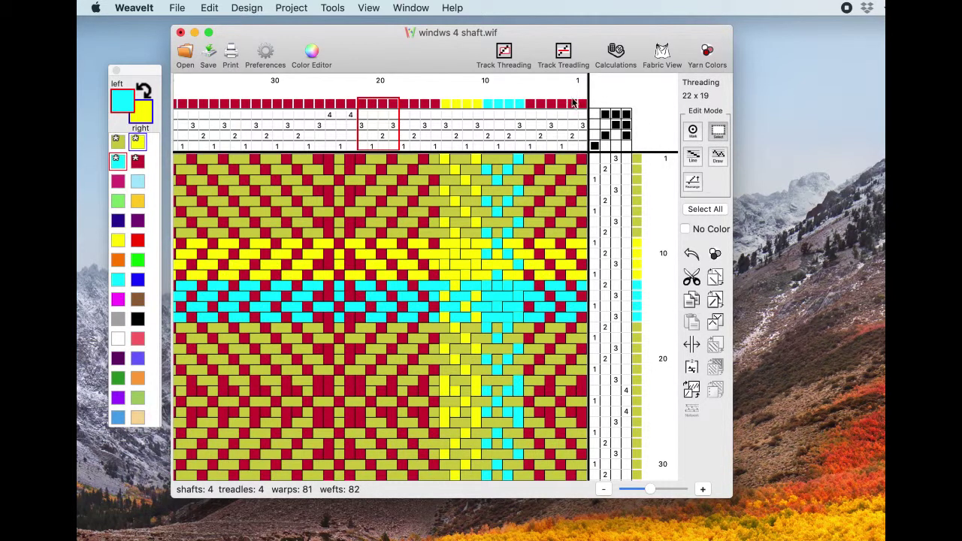
pyautogui.click(715, 256)
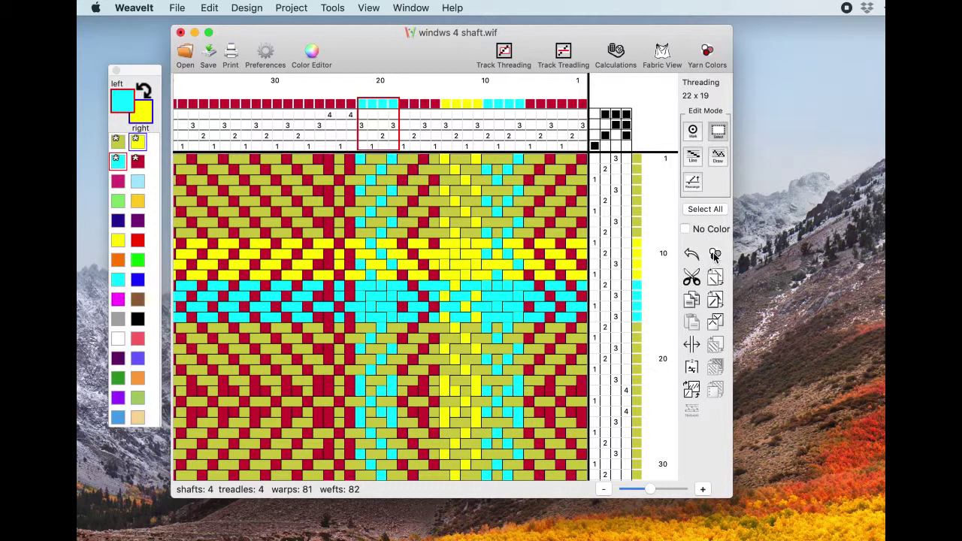
# Select weft threads 19 to 23 in the treadling and recolor them cyan.
pyautogui.click(617, 351)
pyautogui.moveTo(619, 355); pyautogui.dragTo(618, 390)
pyautogui.click(716, 256)
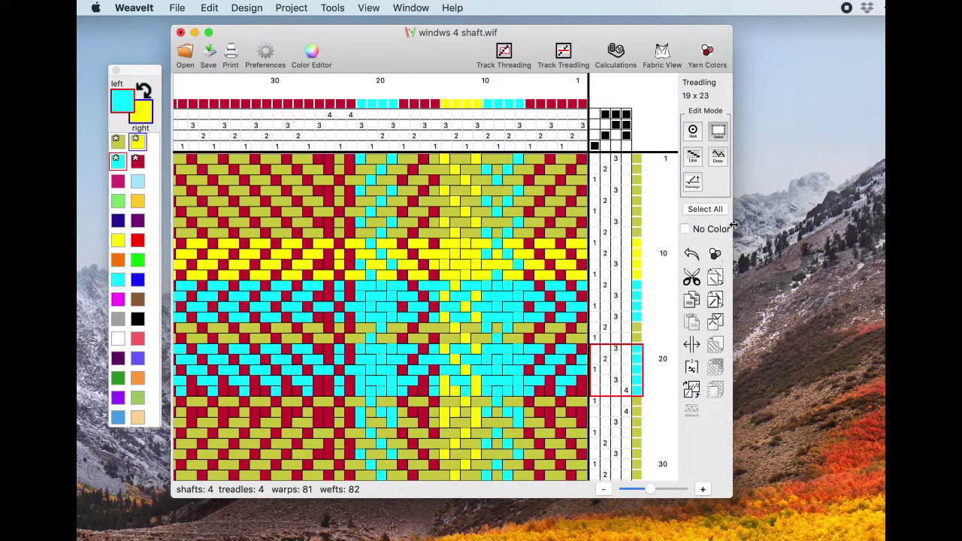
# In Mark mode, color warp threads 53 to 46 of the threading alternately cyan and yellow, starting with cyan on thread 53.
pyautogui.hscroll(-5, 460, 233)
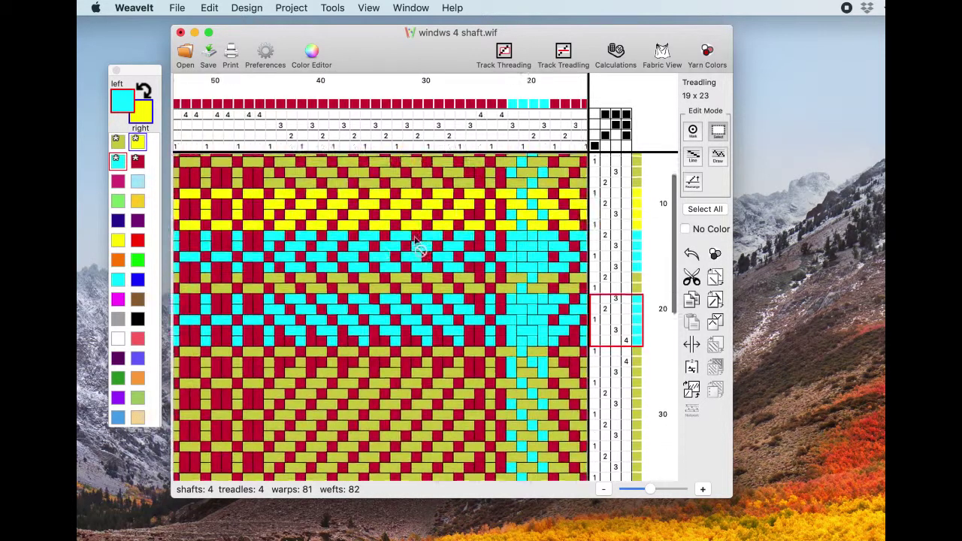
pyautogui.hscroll(-3, 418, 245)
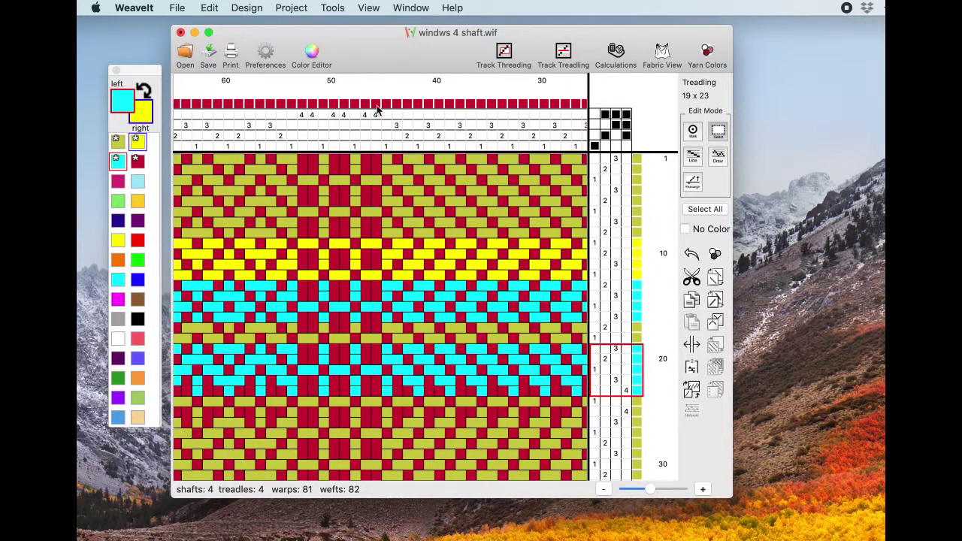
pyautogui.hscroll(-3, 390, 194)
pyautogui.scroll(-1, 390, 194)
pyautogui.hscroll(-2, 390, 194)
pyautogui.scroll(1, 390, 194)
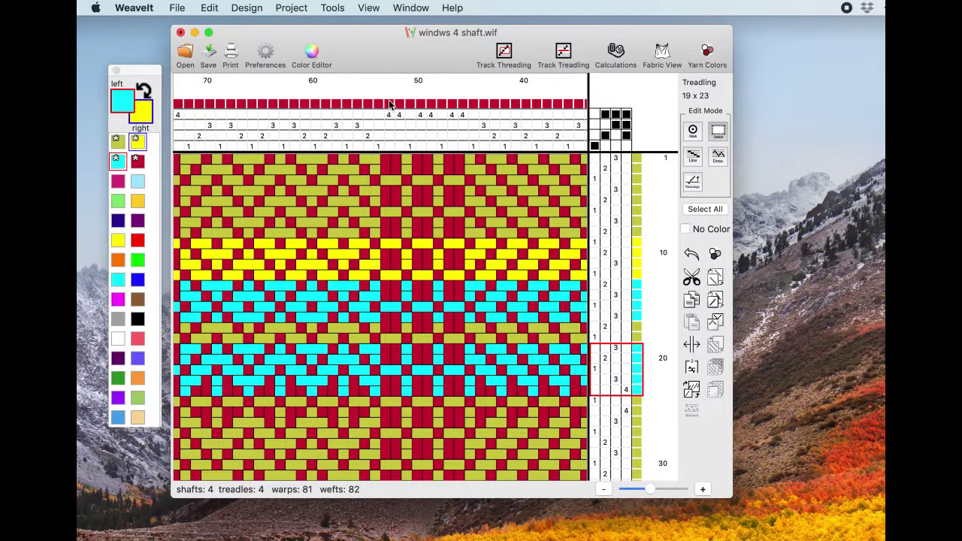
pyautogui.click(388, 104)
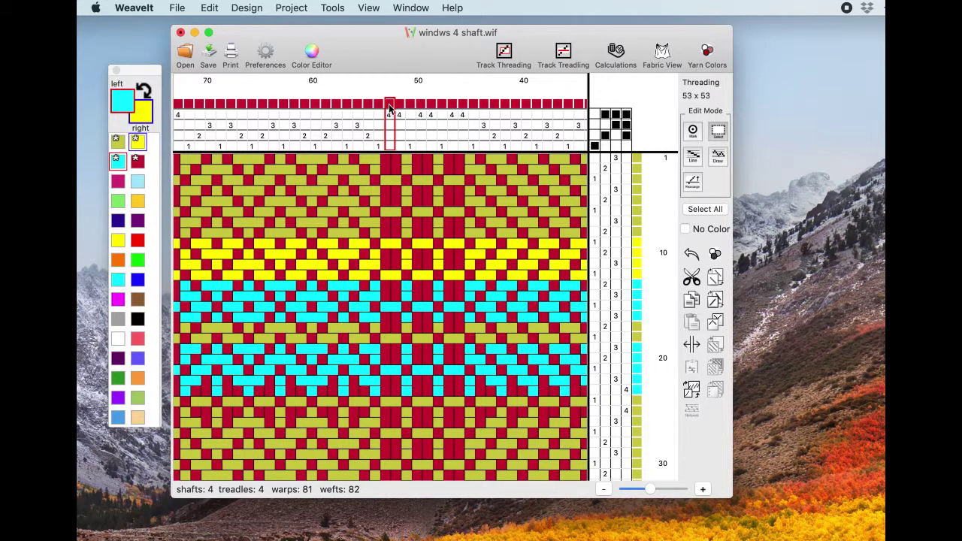
pyautogui.click(693, 131)
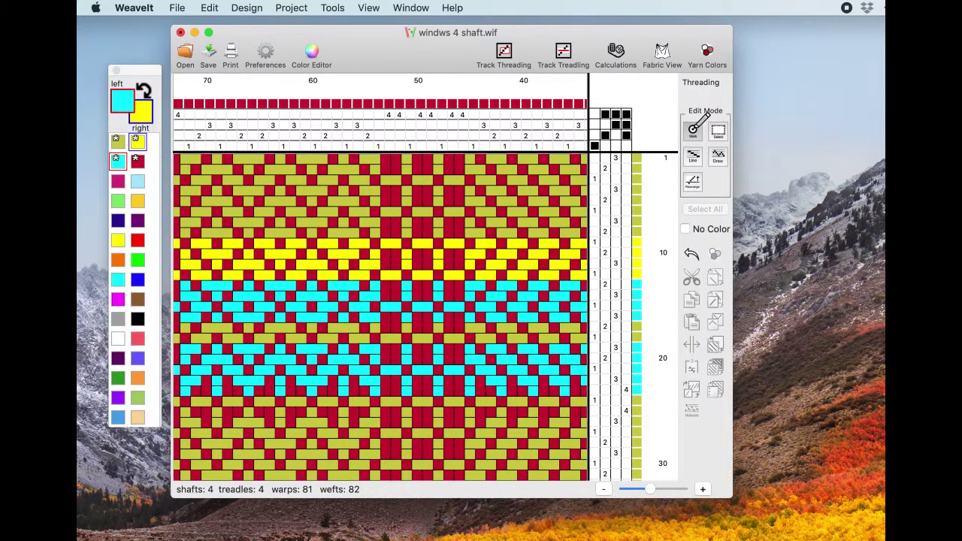
pyautogui.click(388, 103)
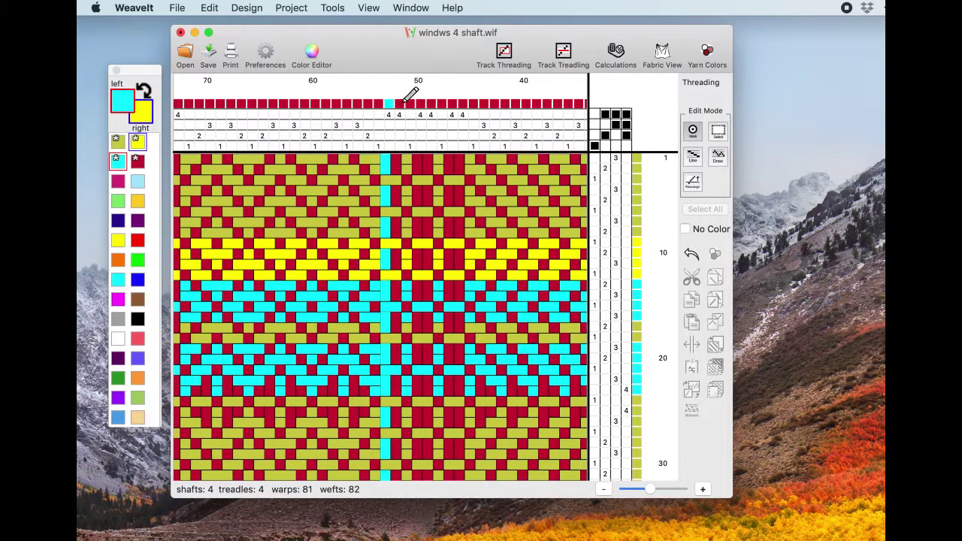
pyautogui.rightClick(400, 102)
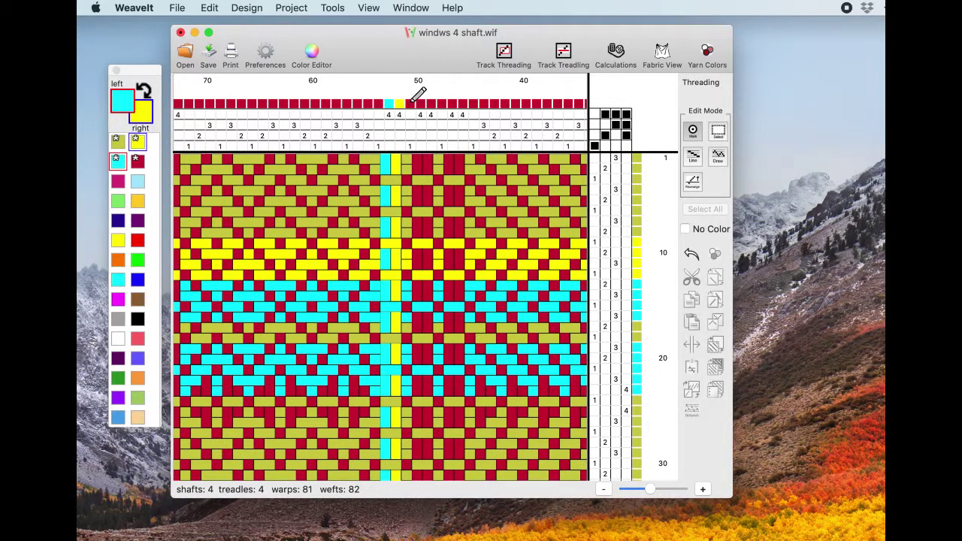
pyautogui.click(411, 102)
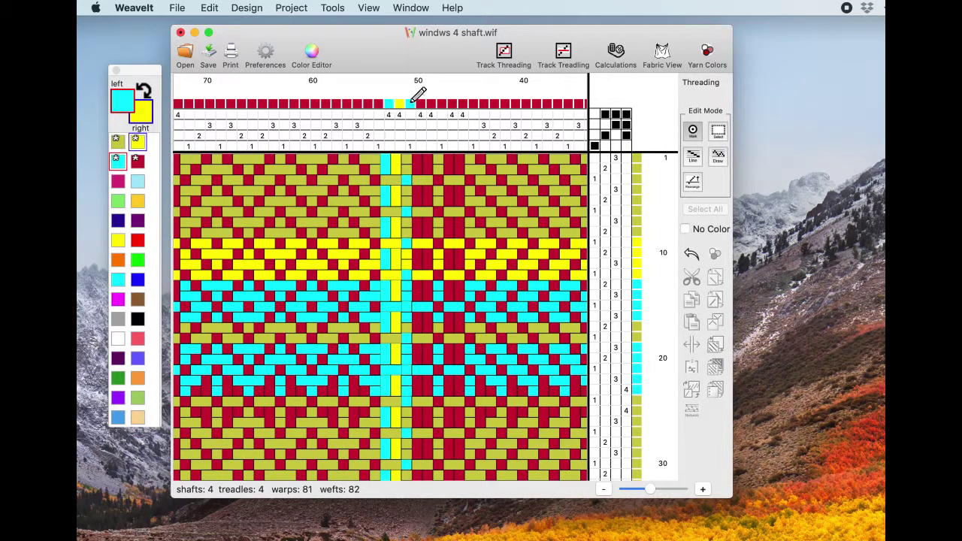
pyautogui.rightClick(420, 102)
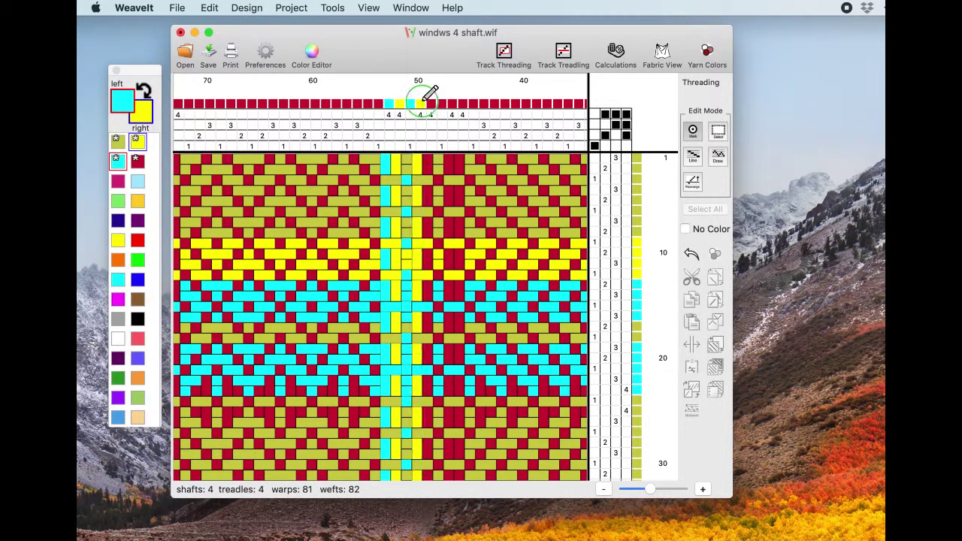
pyautogui.click(431, 102)
pyautogui.rightClick(441, 103)
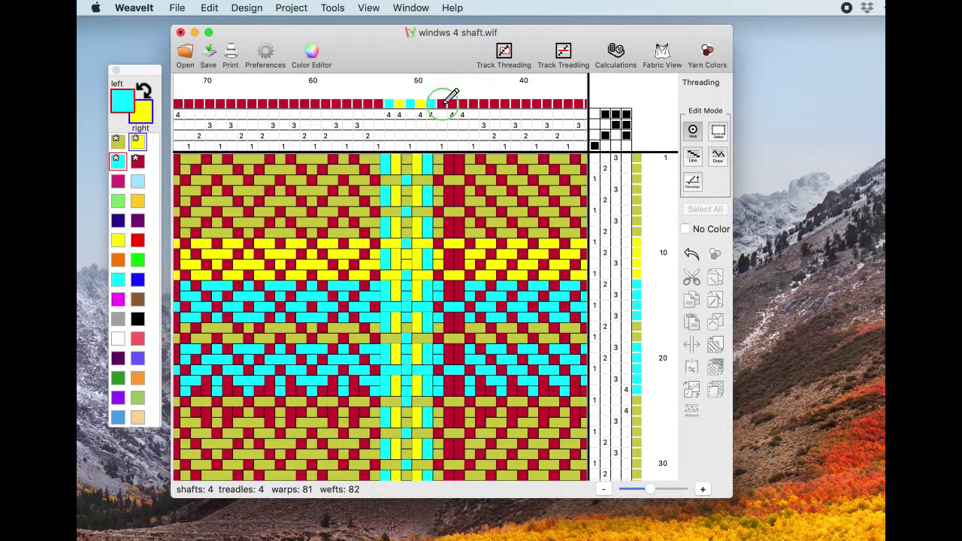
pyautogui.click(452, 102)
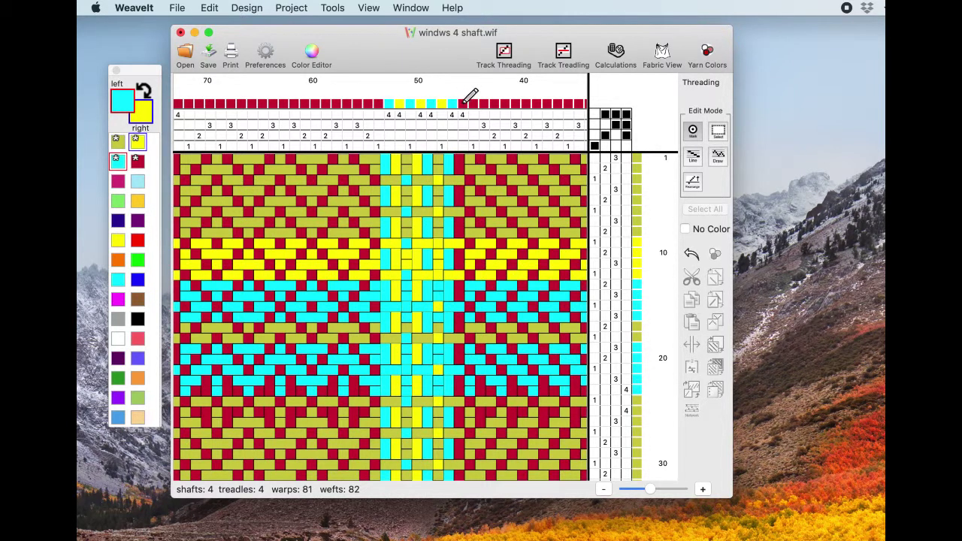
pyautogui.rightClick(462, 103)
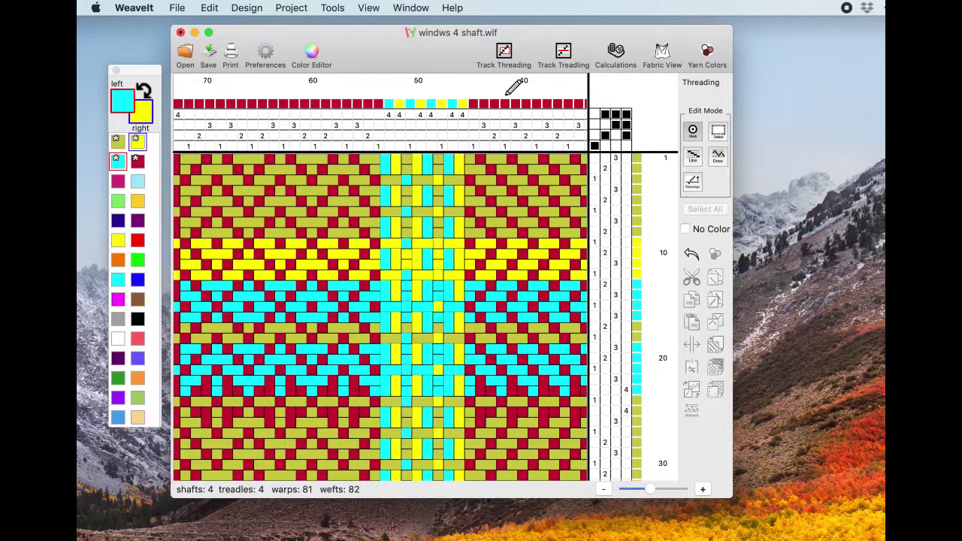
# Color weft threads 46 to 52 of the treadling alternately cyan and yellow, starting with cyan on thread 46.
pyautogui.hscroll(2, 524, 224)
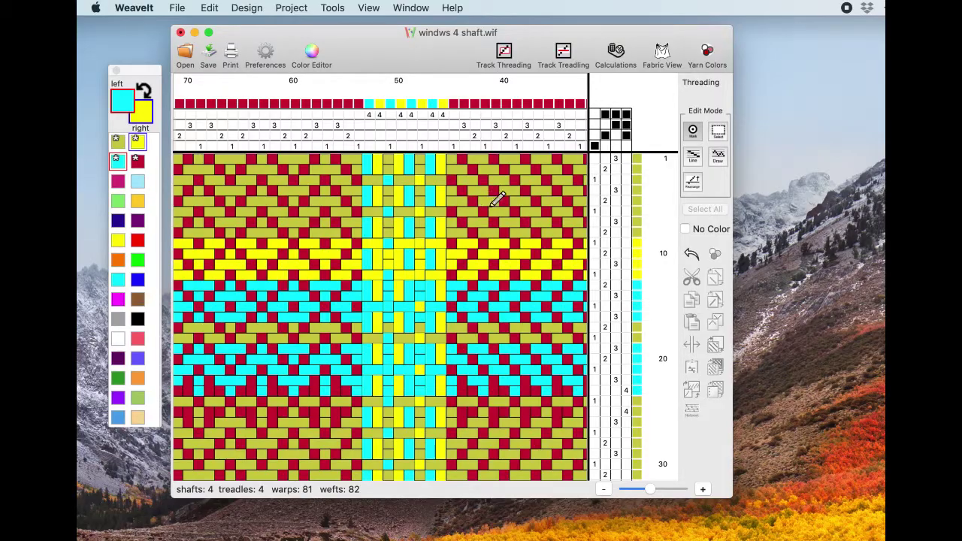
pyautogui.scroll(-5, 502, 200)
pyautogui.hscroll(5, 502, 200)
pyautogui.scroll(-10, 502, 200)
pyautogui.hscroll(3, 503, 200)
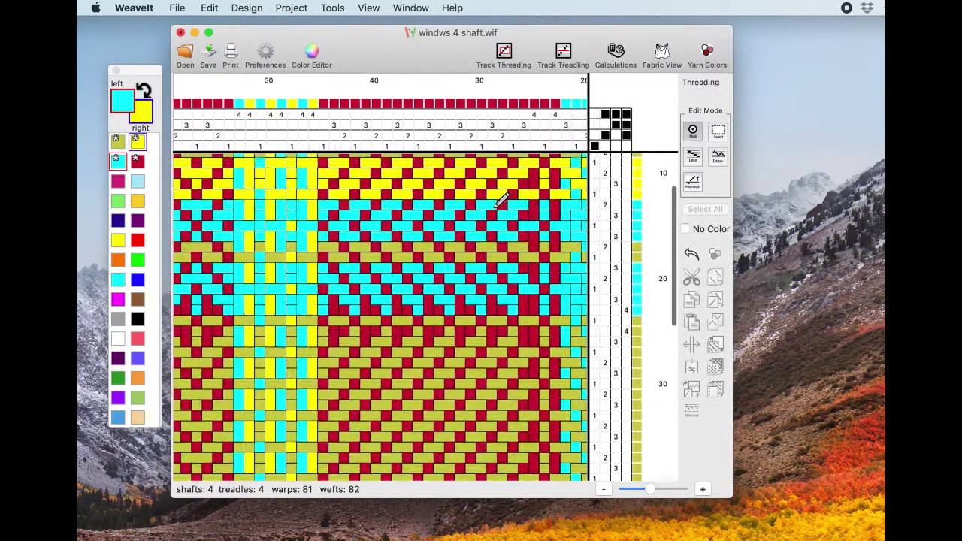
pyautogui.scroll(4, 502, 200)
pyautogui.hscroll(-1, 502, 200)
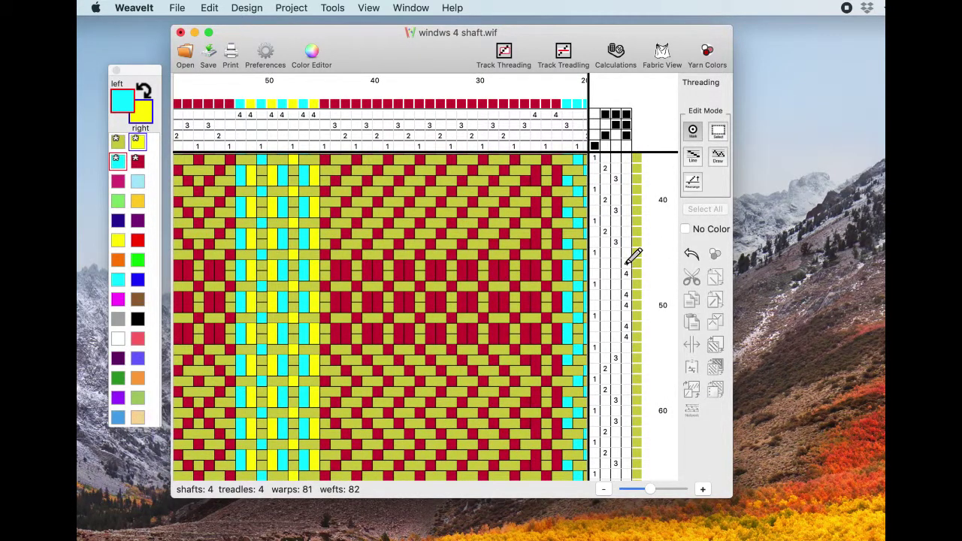
pyautogui.click(636, 263)
pyautogui.rightClick(638, 274)
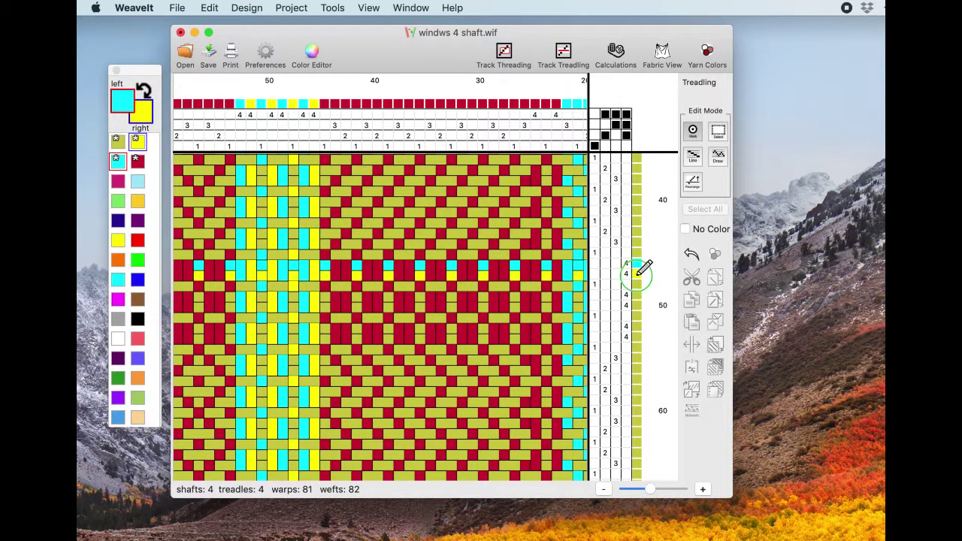
pyautogui.click(637, 285)
pyautogui.rightClick(638, 295)
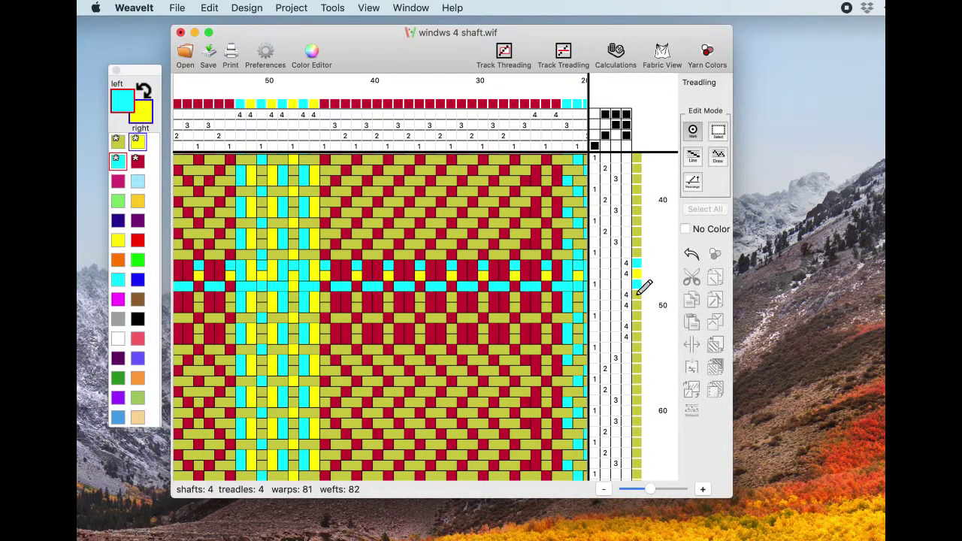
pyautogui.rightClick(638, 316)
pyautogui.click(637, 305)
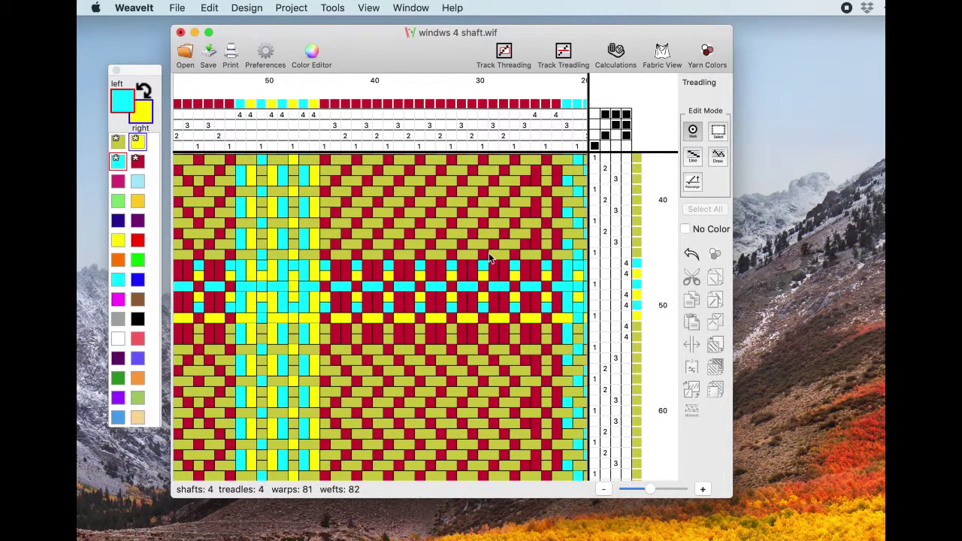
pyautogui.scroll(-2, 461, 245)
pyautogui.hscroll(-1, 460, 245)
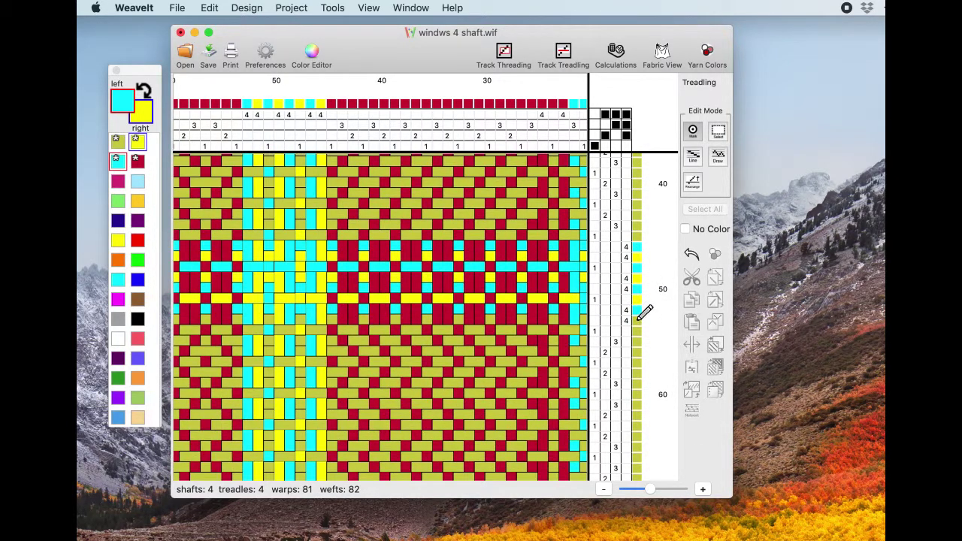
pyautogui.scroll(-2, 638, 312)
pyautogui.hscroll(-5, 563, 261)
pyautogui.scroll(2, 563, 261)
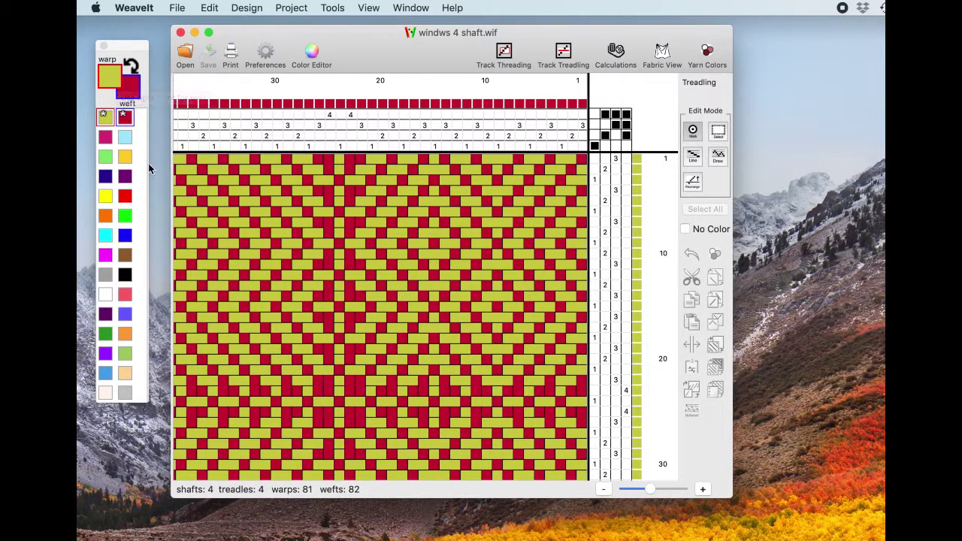
# Set the warp color to yellow and the weft color to bright green, and mark warp threads 9 to 13 yellow.
pyautogui.click(106, 197)
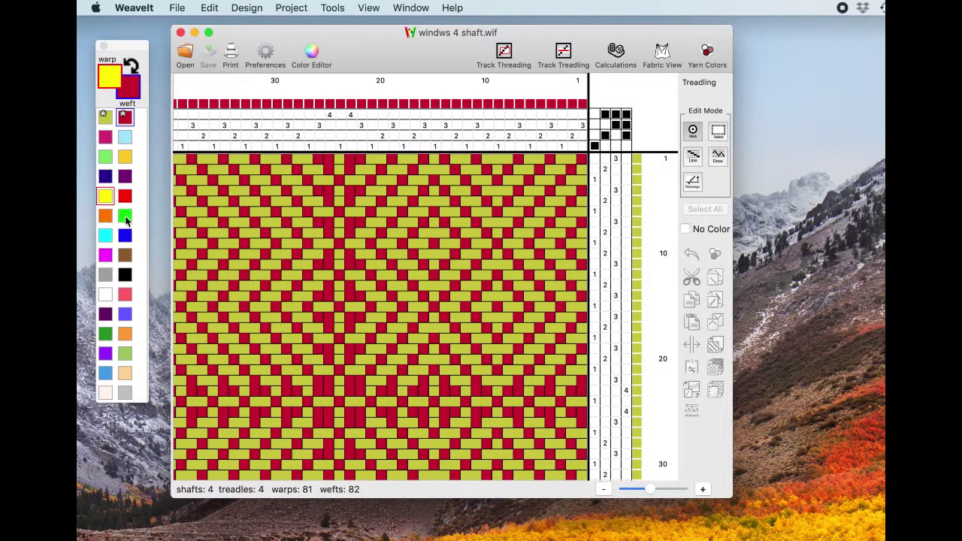
pyautogui.click(125, 217)
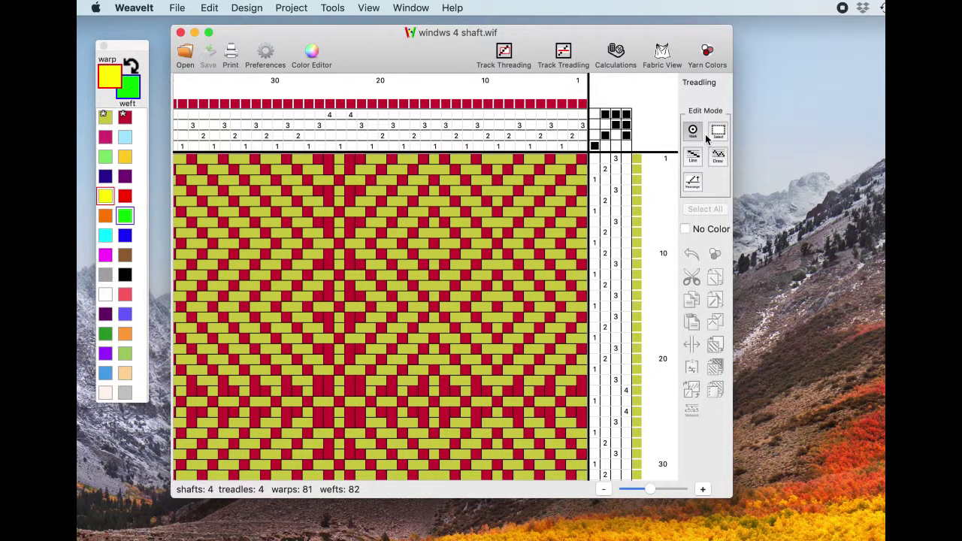
pyautogui.click(456, 103)
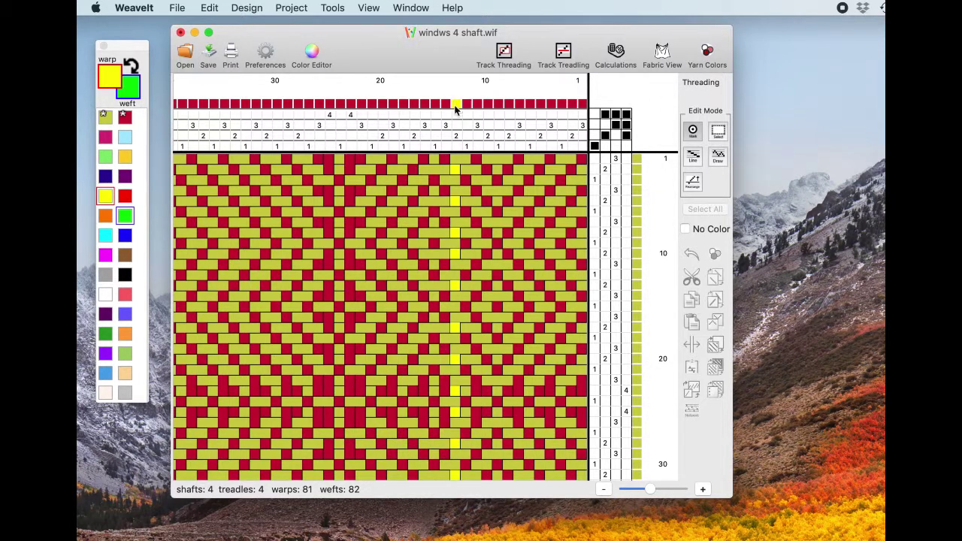
pyautogui.click(466, 103)
pyautogui.click(477, 103)
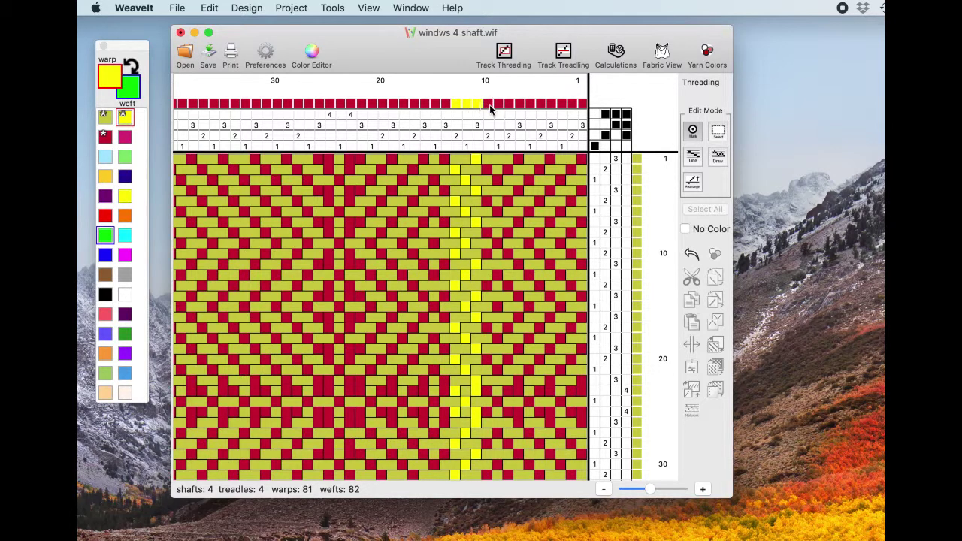
pyautogui.click(487, 103)
pyautogui.click(498, 103)
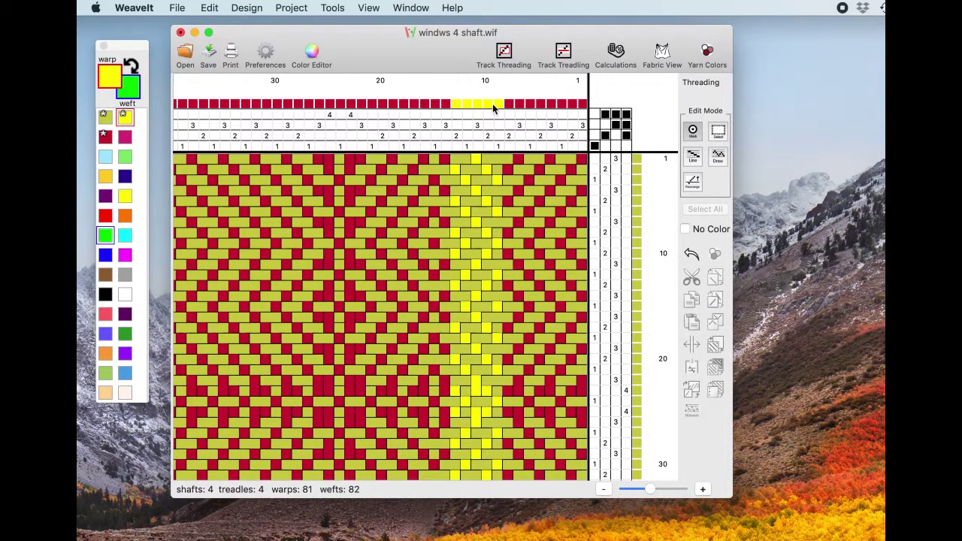
# Mark weft threads 7 to 11 of the treadling with the green weft color.
pyautogui.click(636, 221)
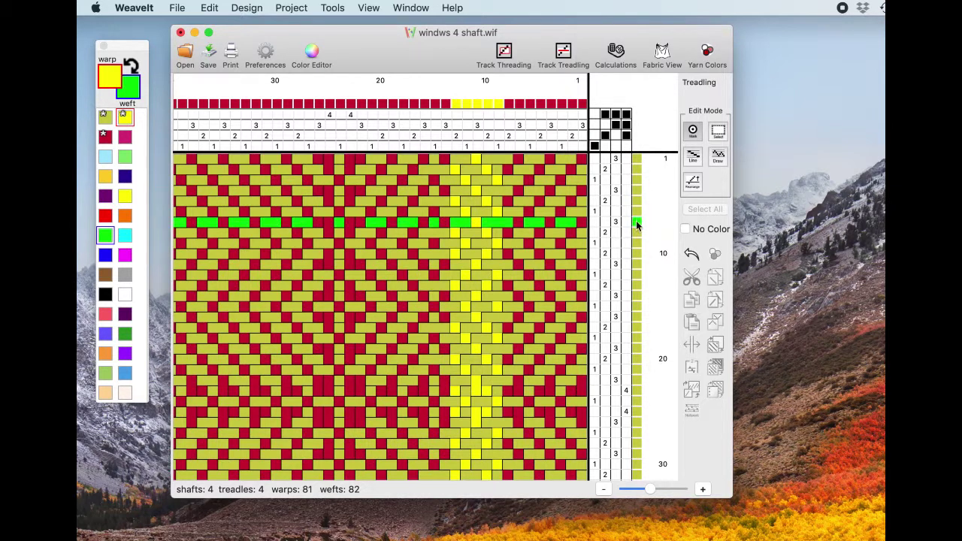
pyautogui.click(636, 231)
pyautogui.click(638, 243)
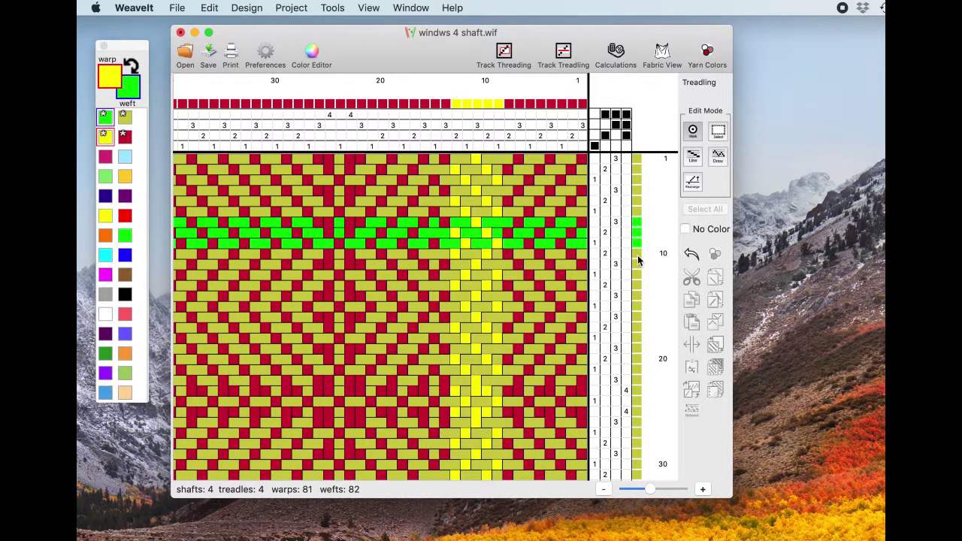
pyautogui.click(638, 253)
pyautogui.click(637, 264)
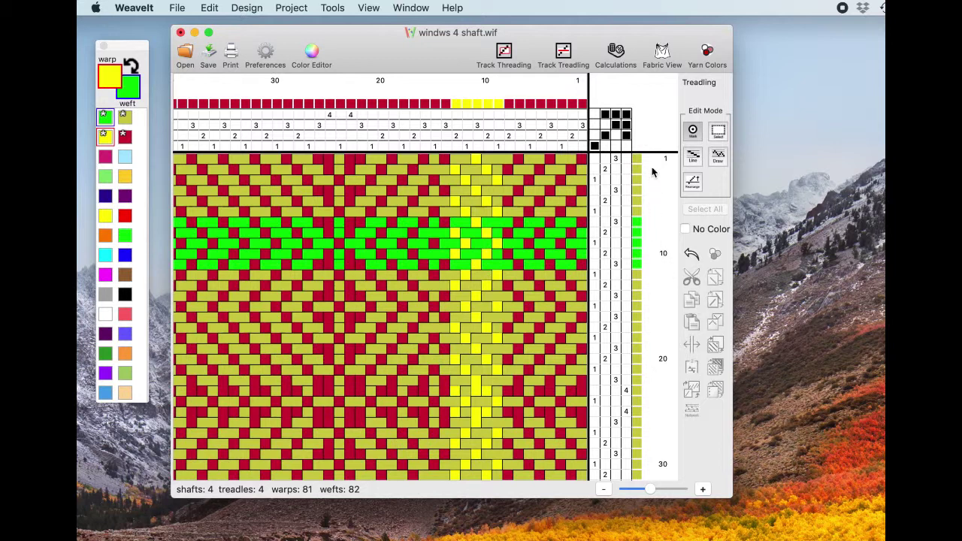
# In Select mode, select warp threads 17 to 21 in the threading and recolor them yellow.
pyautogui.click(718, 129)
pyautogui.moveTo(376, 107); pyautogui.dragTo(418, 111)
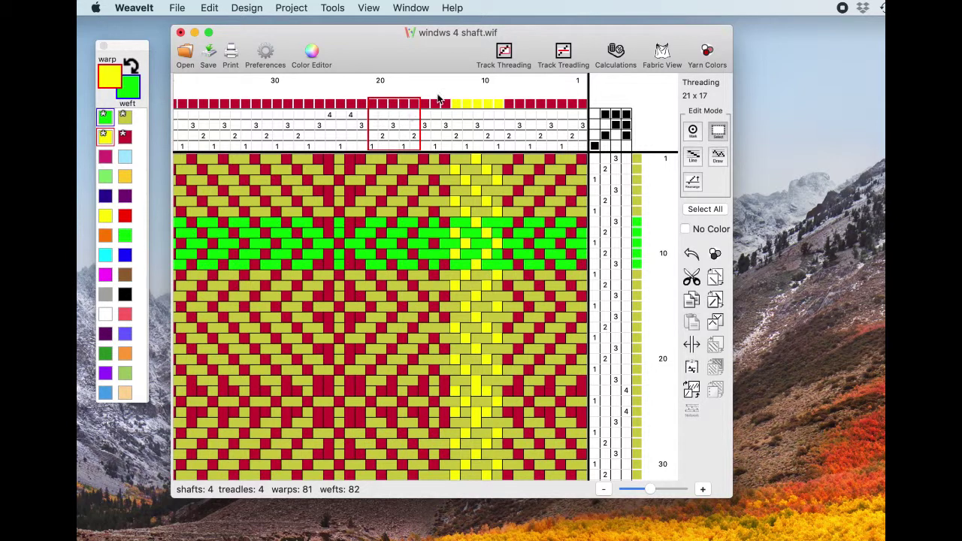
pyautogui.click(714, 256)
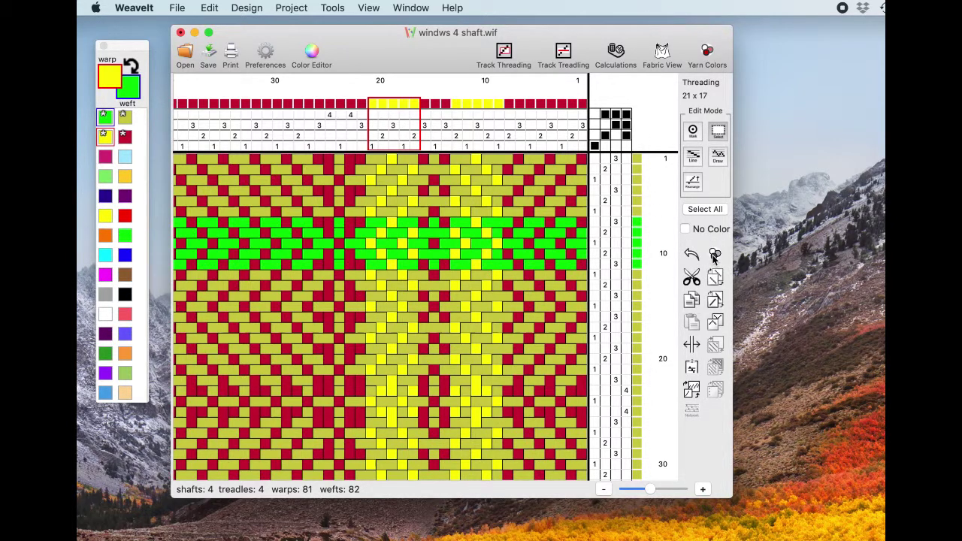
# Select weft threads 15 to 18 in the treadling and recolor them green.
pyautogui.moveTo(629, 308); pyautogui.dragTo(629, 345)
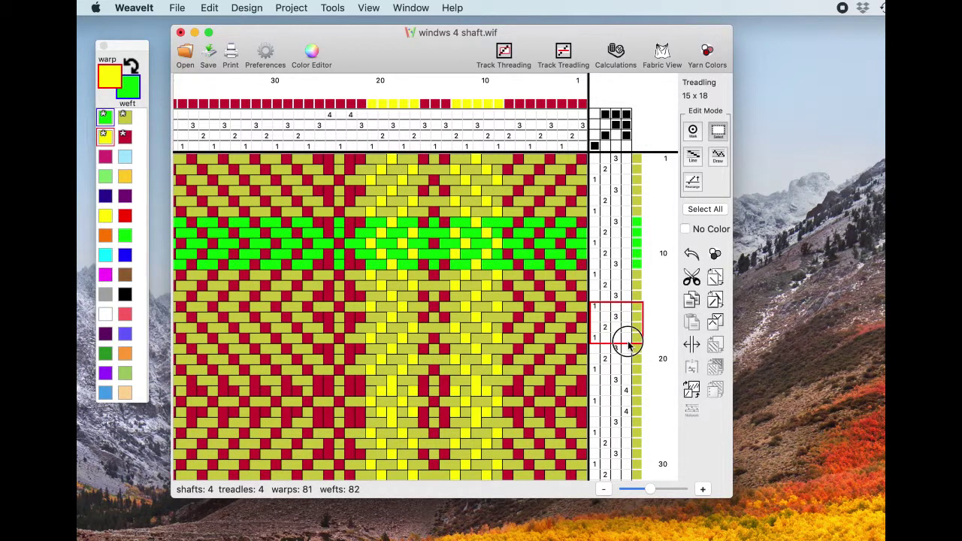
pyautogui.click(715, 256)
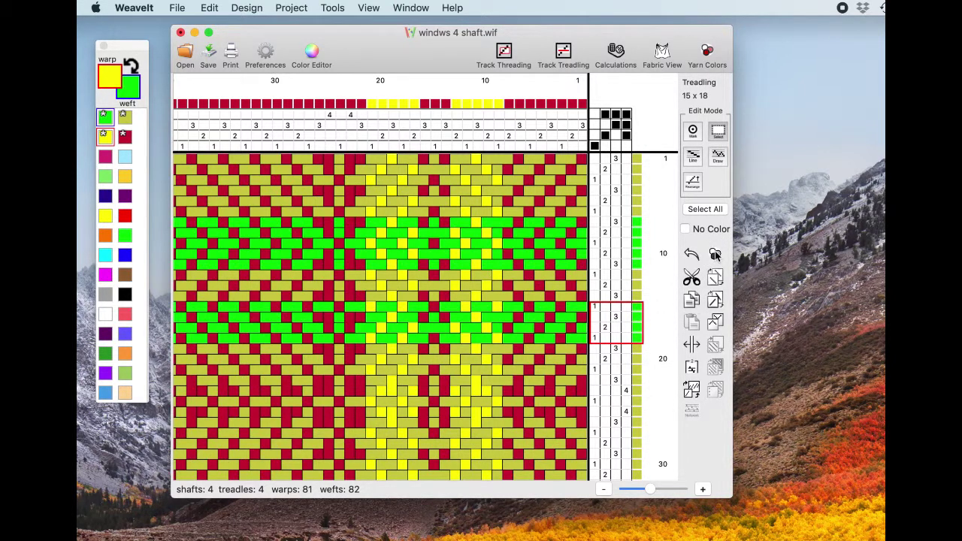
pyautogui.scroll(-2, 355, 354)
pyautogui.scroll(2, 354, 354)
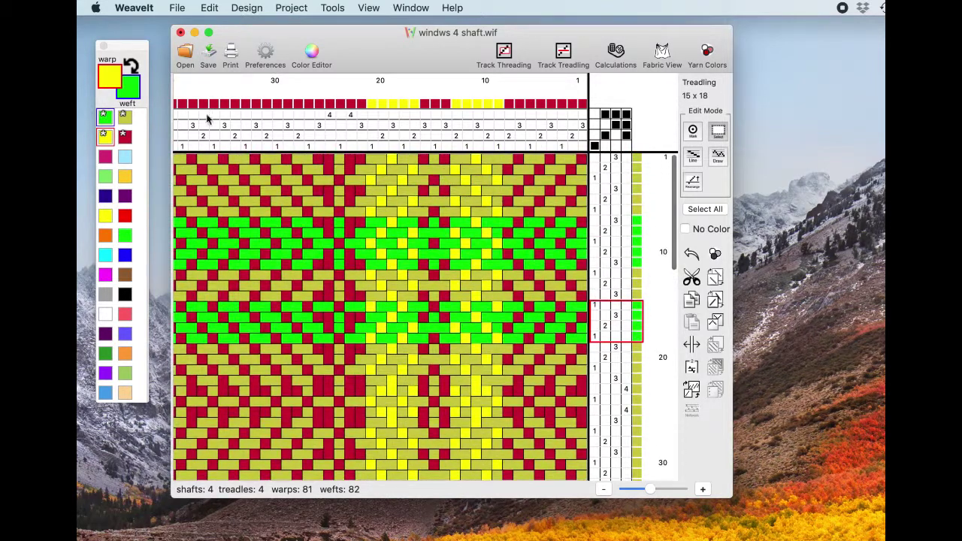
# Exchange the palette colors to make green the warp color and yellow the weft color, and return to Mark mode.
pyautogui.click(133, 67)
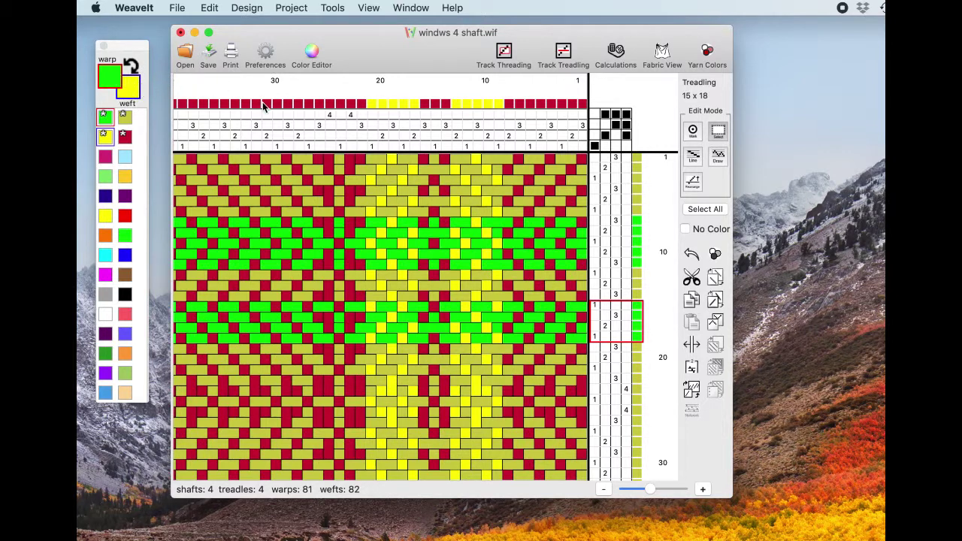
pyautogui.click(694, 132)
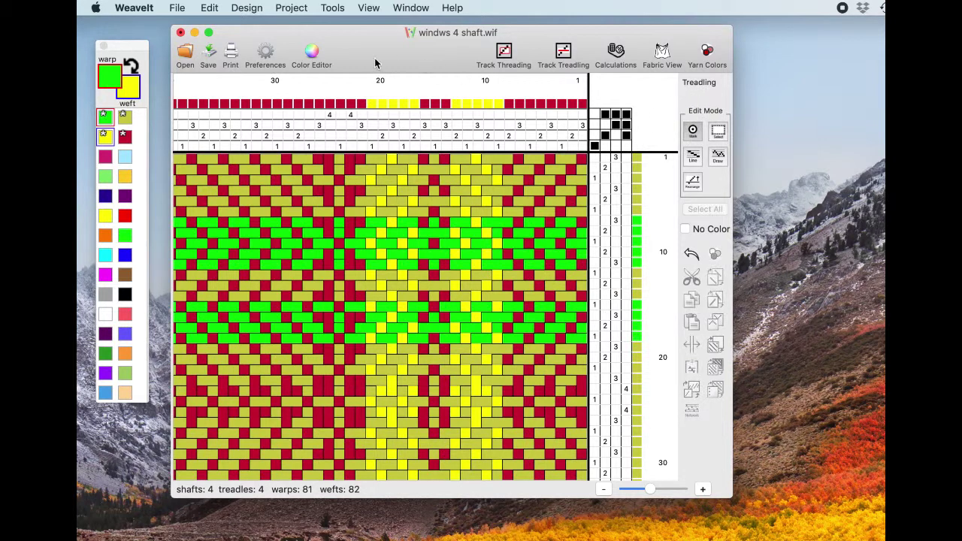
# Mark warp threads 27 to 29 of the threading green and weft threads 21 to 23 of the treadling yellow.
pyautogui.click(288, 103)
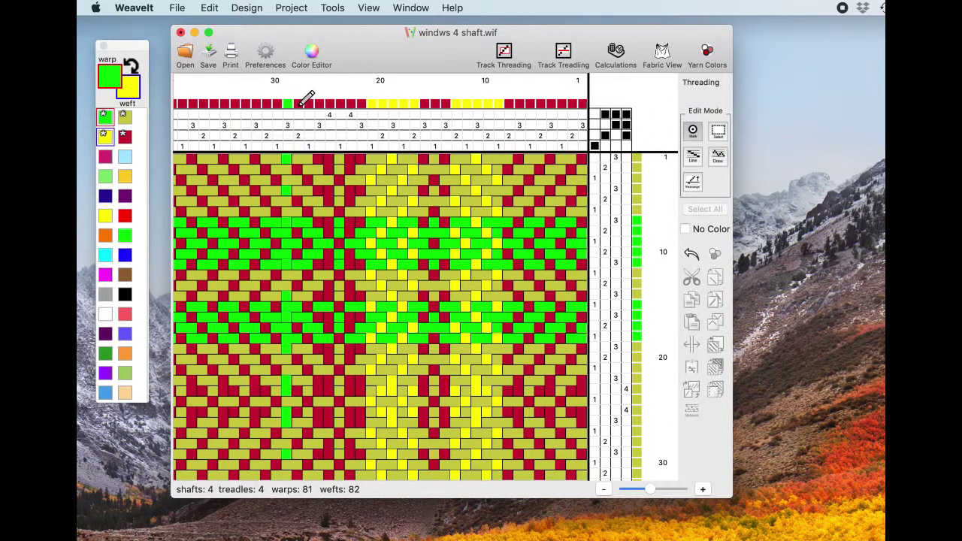
pyautogui.click(297, 103)
pyautogui.click(307, 103)
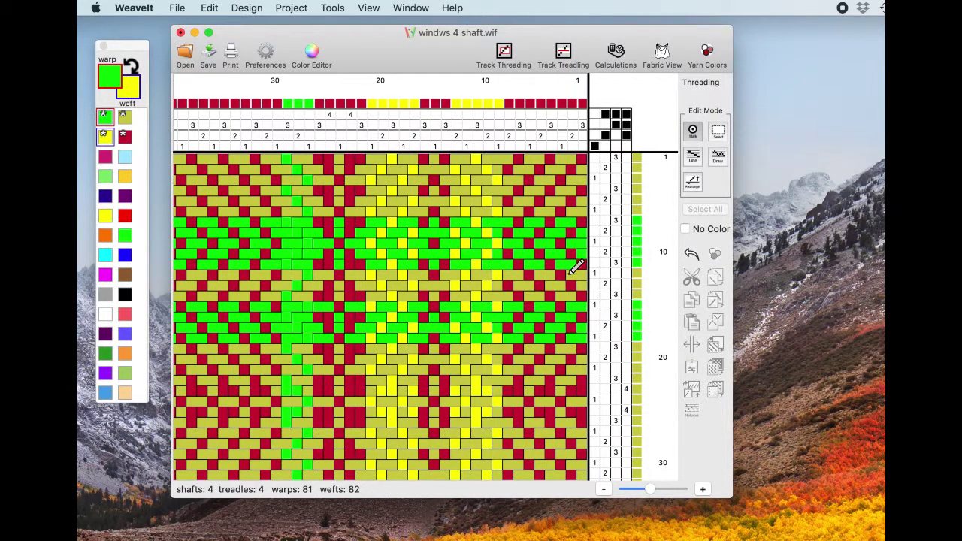
pyautogui.click(635, 367)
pyautogui.moveTo(636, 367); pyautogui.dragTo(637, 382)
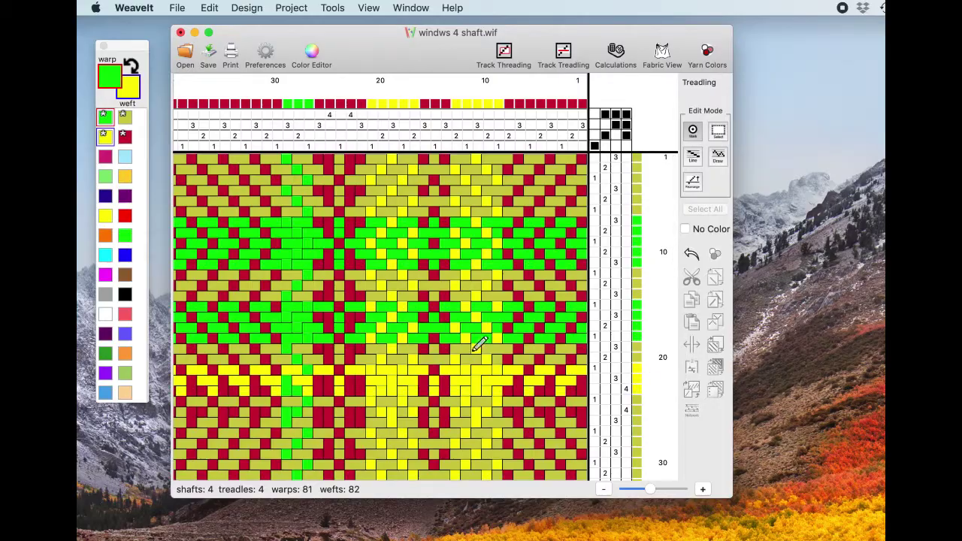
# Color warp threads 52 down to 42 alternately with the green warp color and the yellow weft color, skipping thread 50.
pyautogui.hscroll(-10, 331, 264)
pyautogui.scroll(-2, 331, 263)
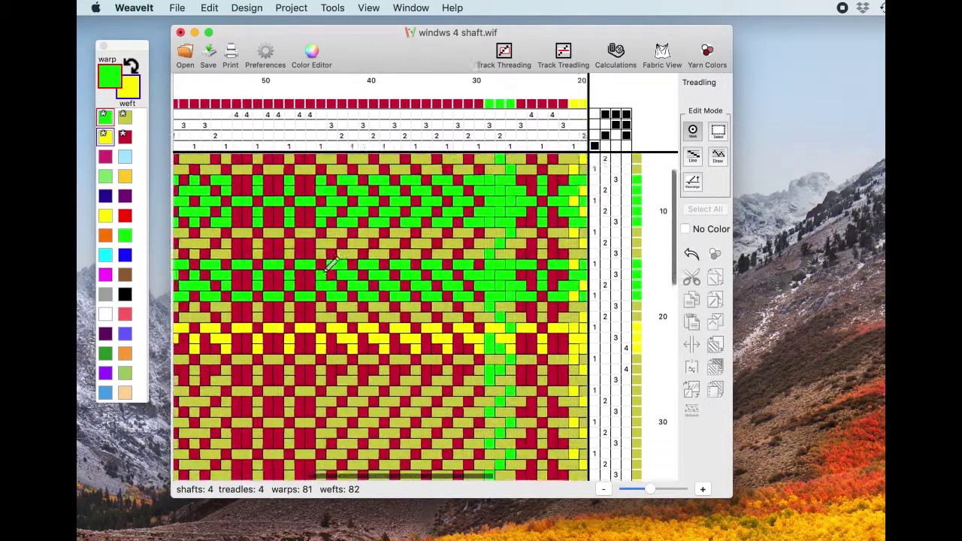
pyautogui.hscroll(5, 331, 263)
pyautogui.scroll(-2, 331, 263)
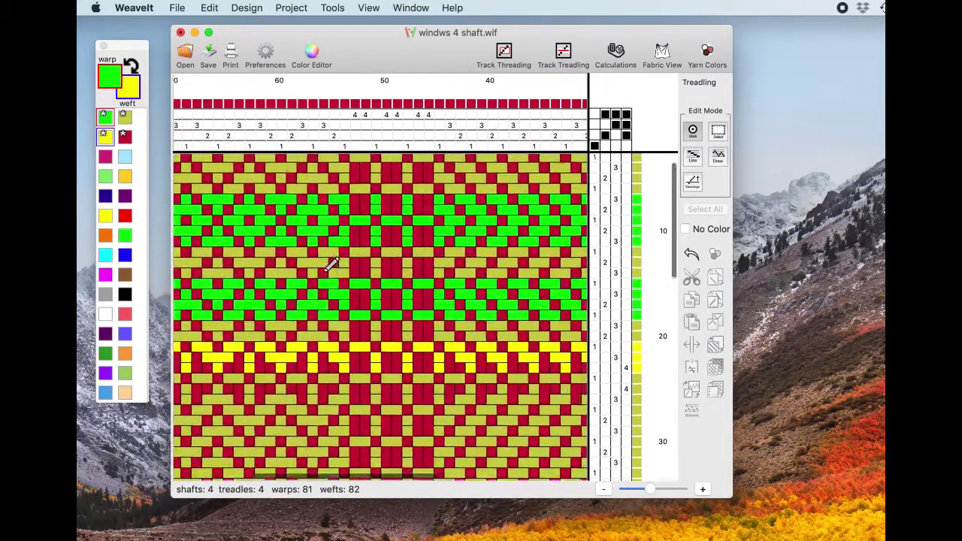
pyautogui.hscroll(-8, 331, 263)
pyautogui.scroll(2, 331, 263)
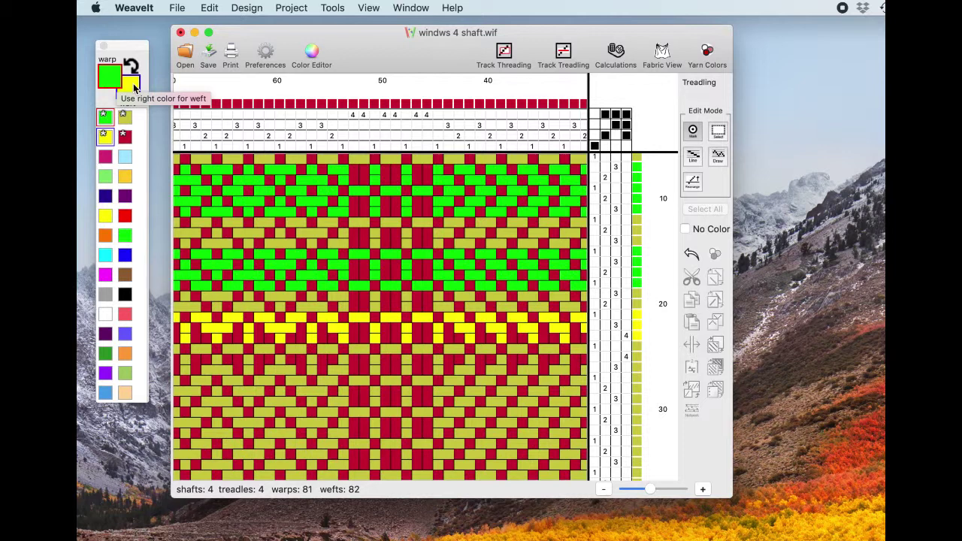
pyautogui.click(365, 102)
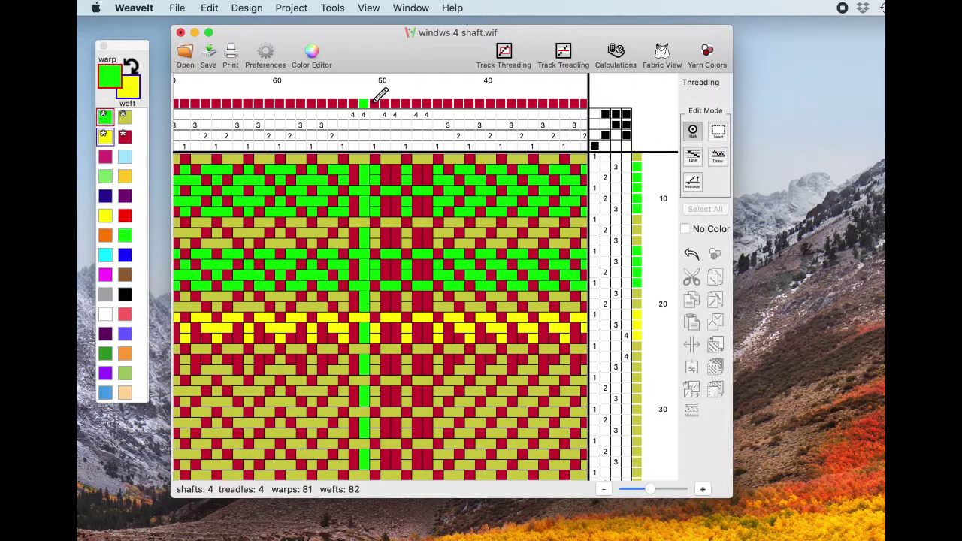
pyautogui.click(375, 102)
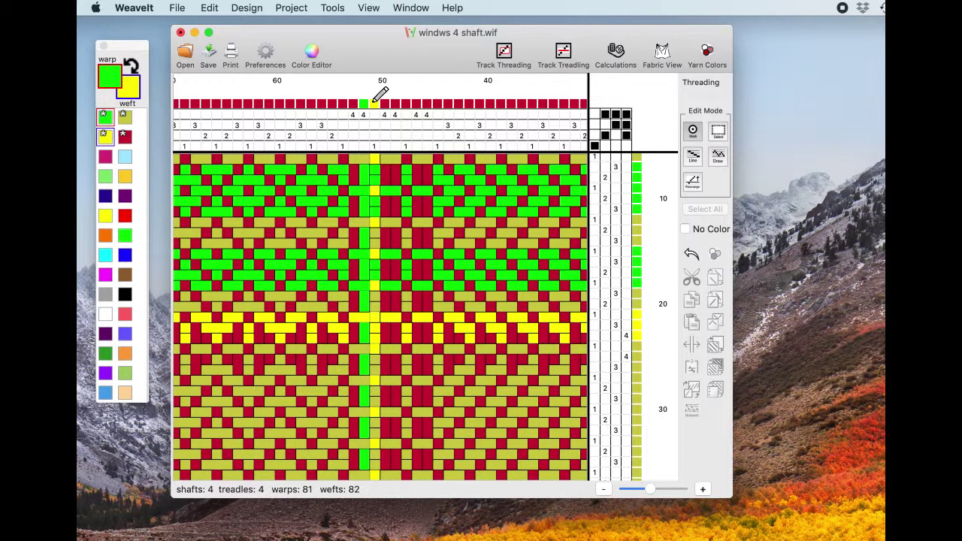
pyautogui.click(391, 103)
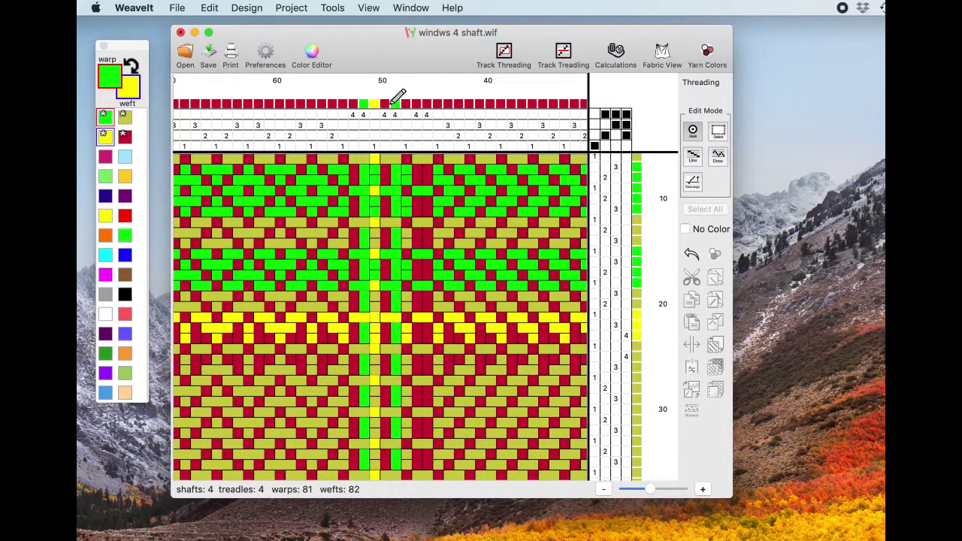
pyautogui.click(392, 103)
pyautogui.click(406, 103)
pyautogui.click(417, 103)
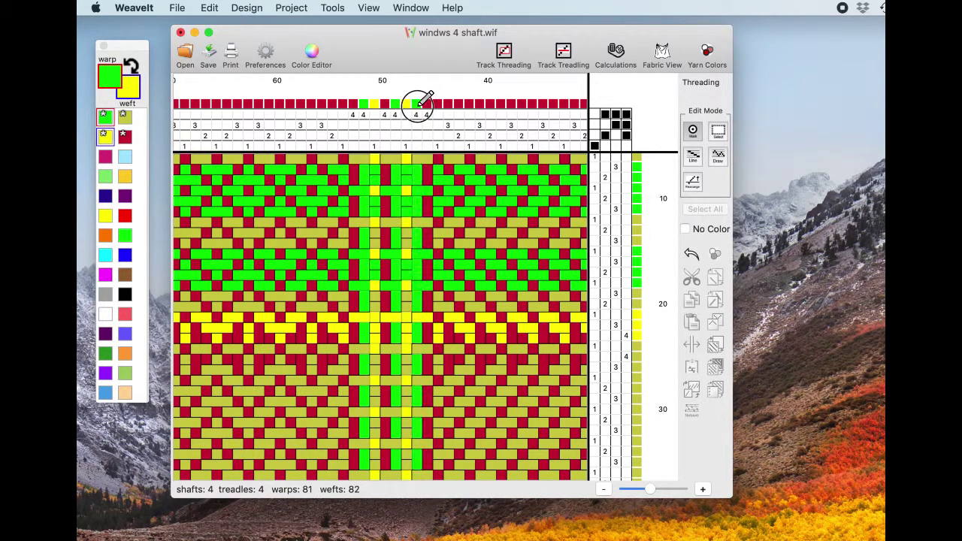
pyautogui.click(428, 103)
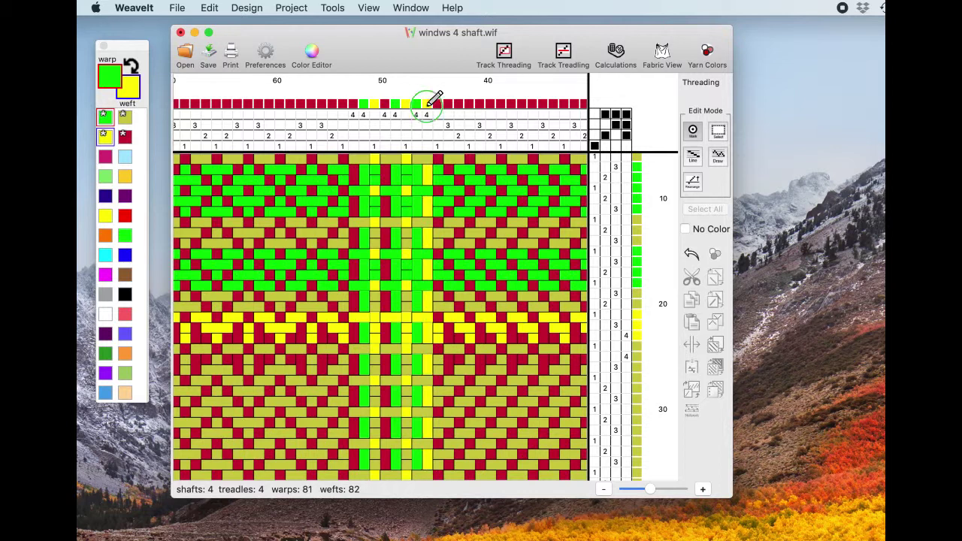
pyautogui.click(438, 103)
pyautogui.click(448, 103)
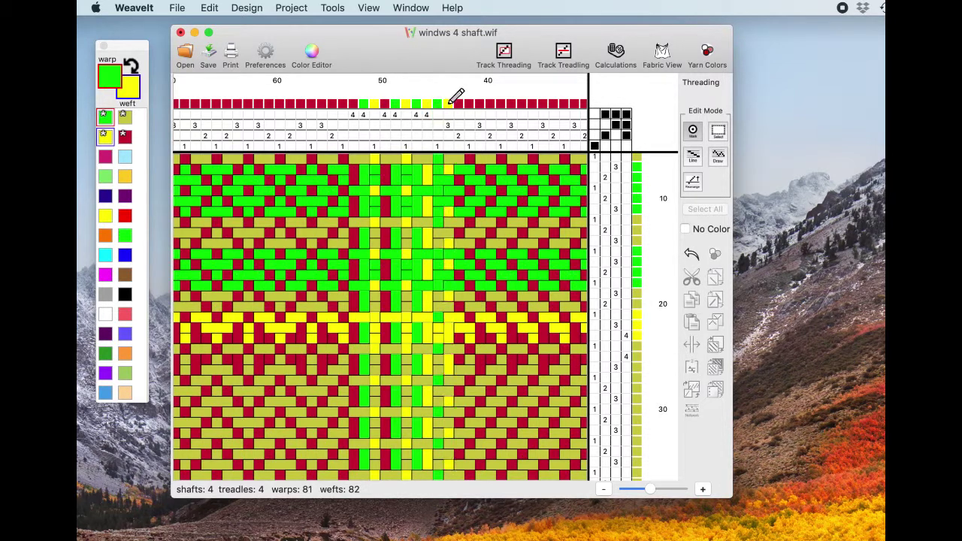
pyautogui.click(459, 103)
pyautogui.click(469, 103)
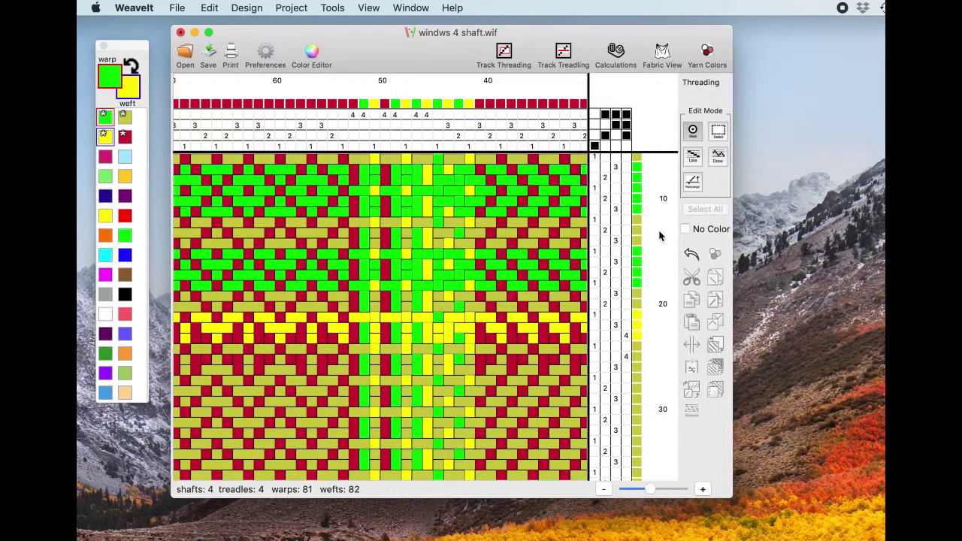
# Color weft threads 29 to 36 of the treadling alternately yellow and green, starting with yellow on thread 29.
pyautogui.scroll(-5, 668, 223)
pyautogui.scroll(-3, 668, 223)
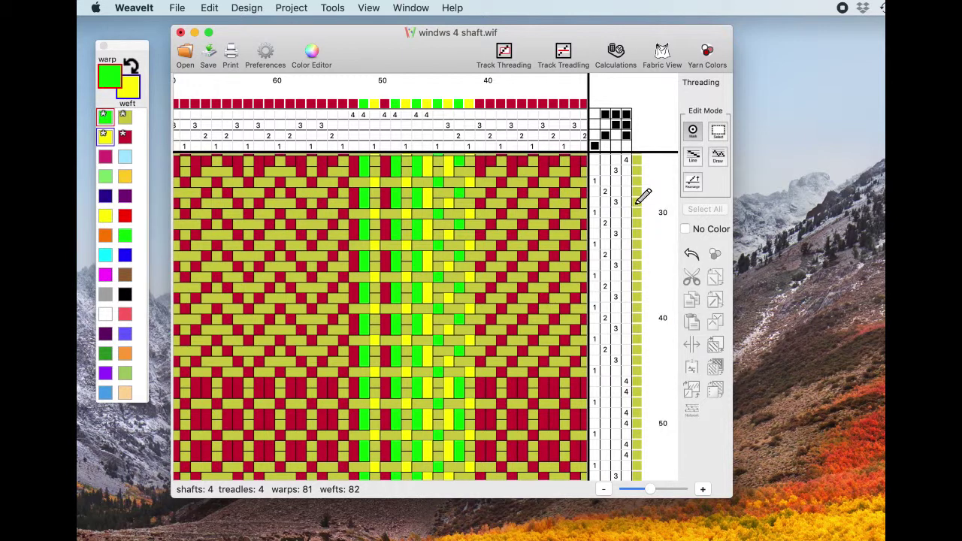
pyautogui.click(638, 202)
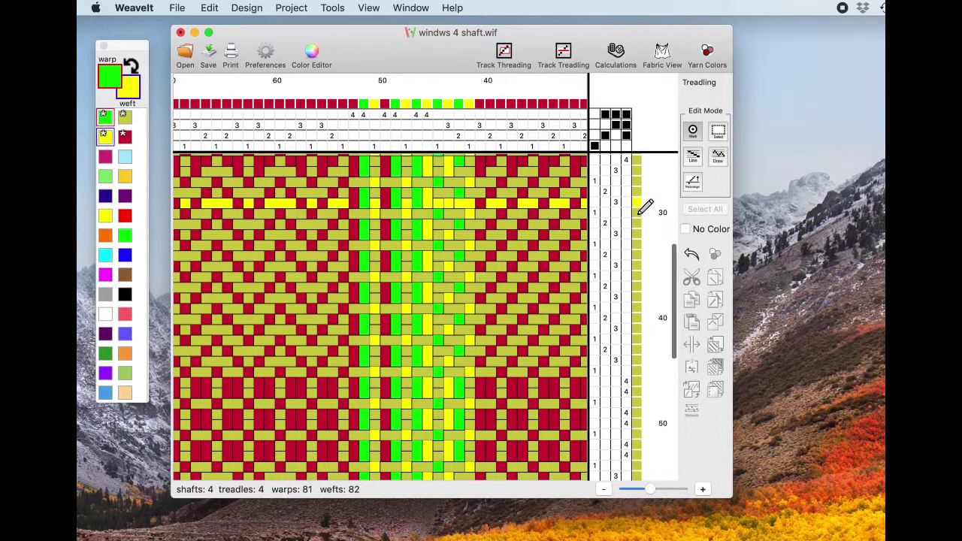
pyautogui.click(638, 213)
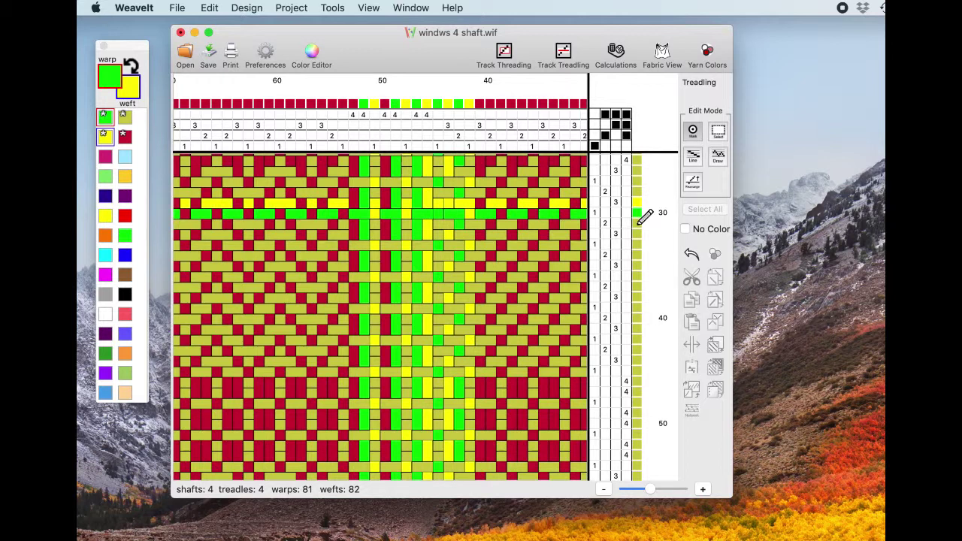
pyautogui.click(638, 223)
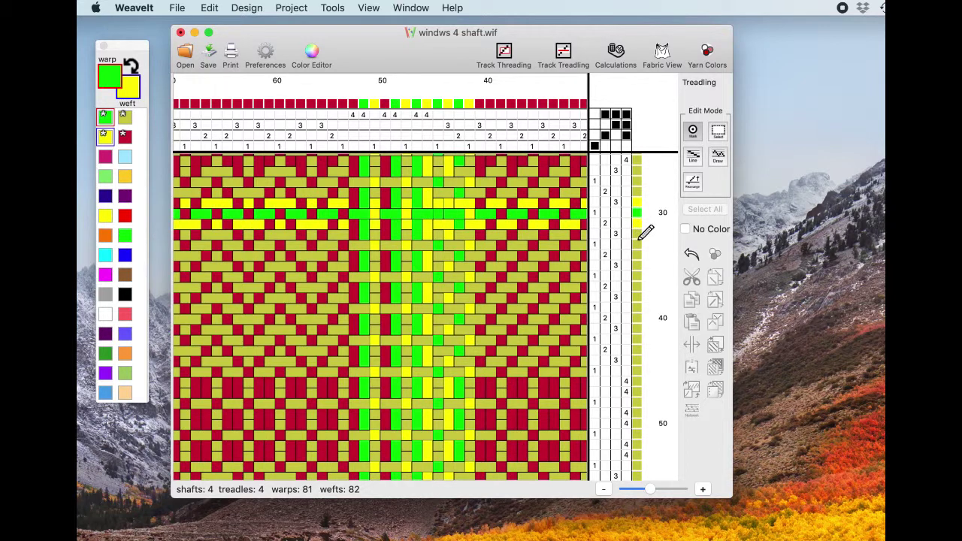
pyautogui.click(638, 235)
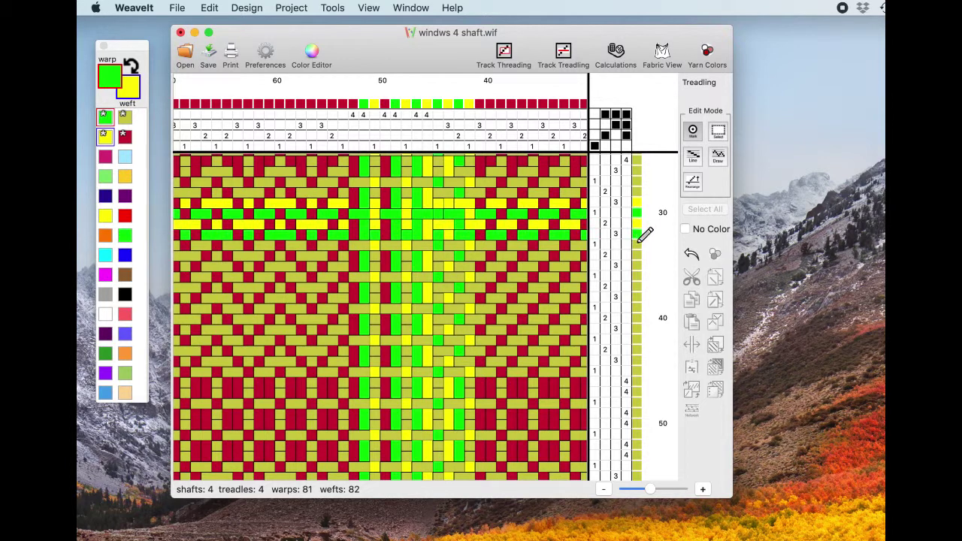
pyautogui.click(639, 243)
pyautogui.click(638, 256)
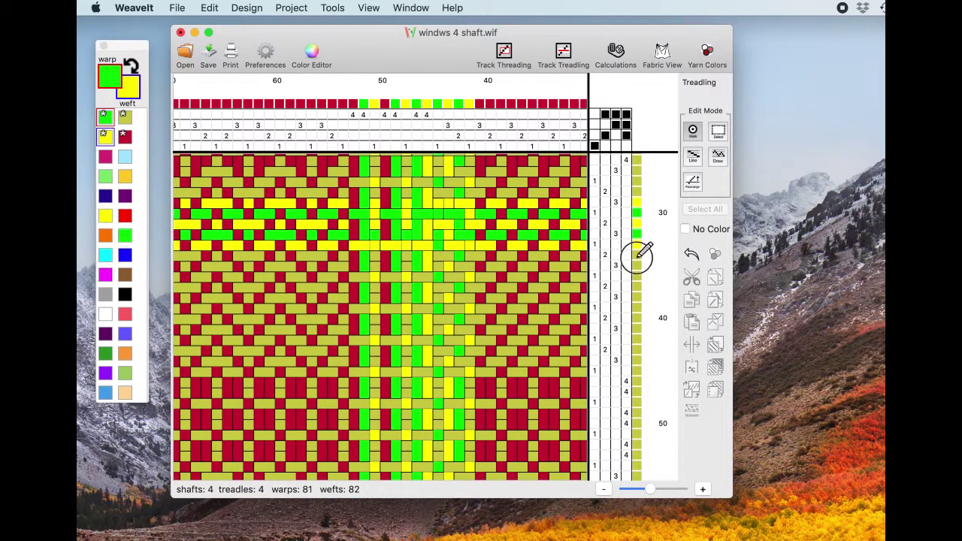
pyautogui.click(638, 257)
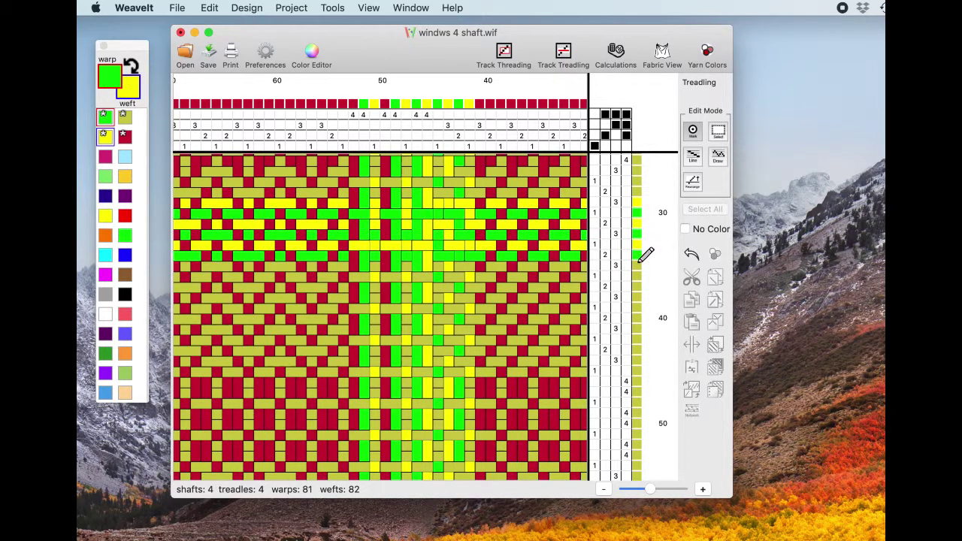
pyautogui.click(639, 265)
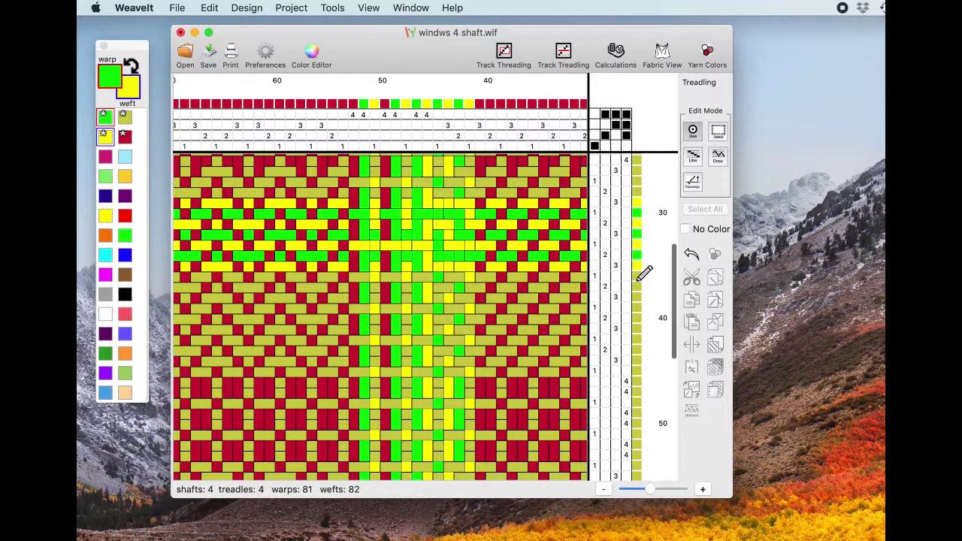
pyautogui.click(639, 276)
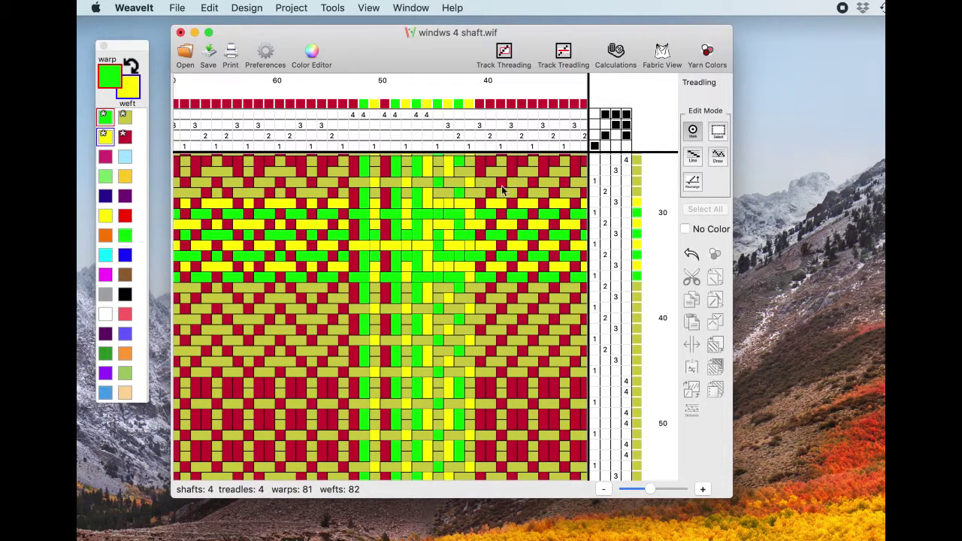
# Review the drawdown across the recolored warp and weft threads.
pyautogui.scroll(-3, 474, 203)
pyautogui.hscroll(-2, 474, 203)
pyautogui.scroll(10, 474, 200)
pyautogui.hscroll(-10, 473, 199)
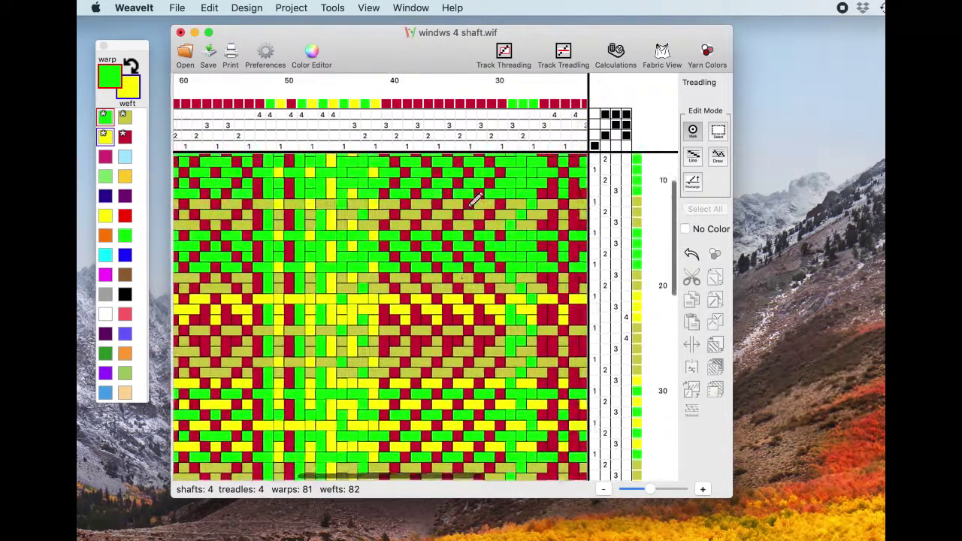
pyautogui.scroll(-5, 475, 200)
pyautogui.hscroll(1, 476, 199)
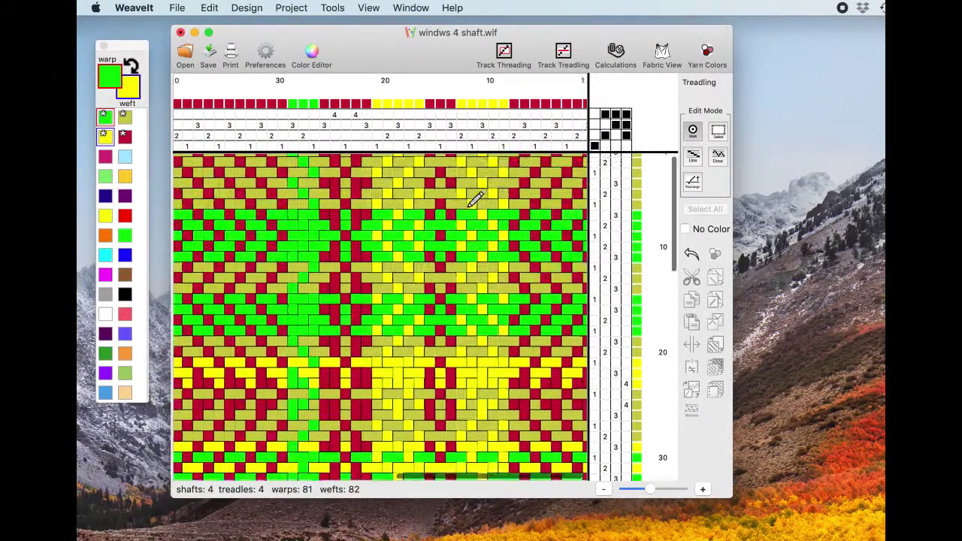
pyautogui.scroll(4, 475, 197)
pyautogui.hscroll(1, 475, 198)
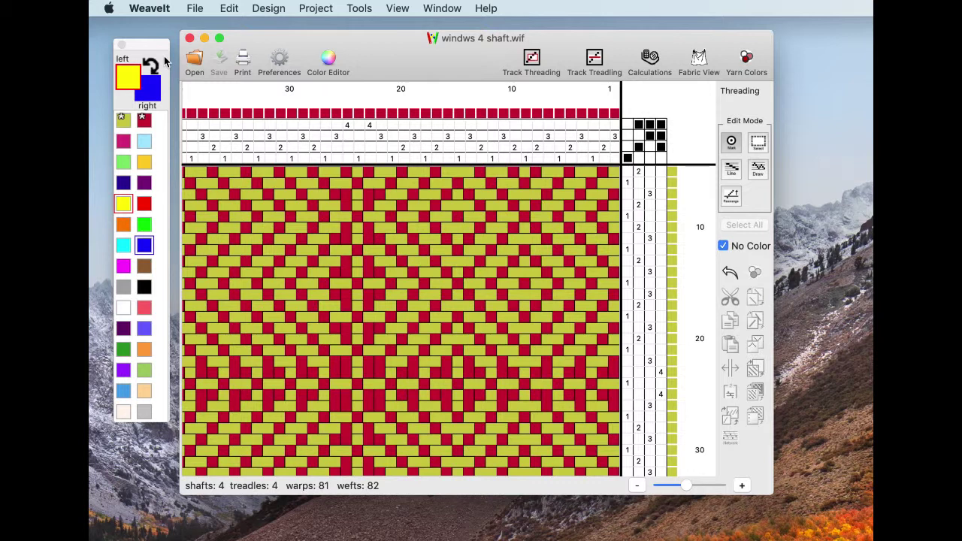
# In the Display preferences, set the color palette selection choice to "Use right mouse button to pick weft color" and close the preferences.
pyautogui.click(154, 8)
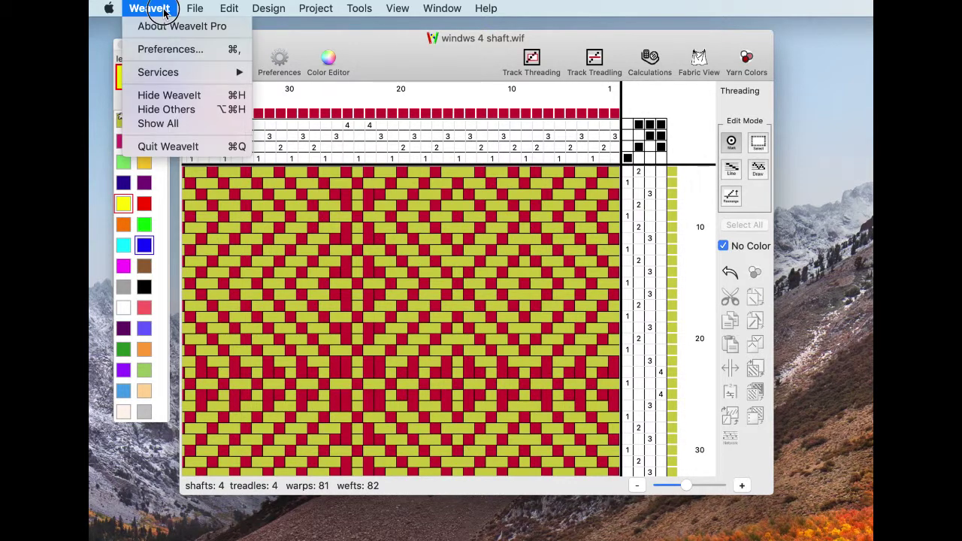
pyautogui.click(174, 48)
pyautogui.moveTo(639, 109); pyautogui.dragTo(520, 32)
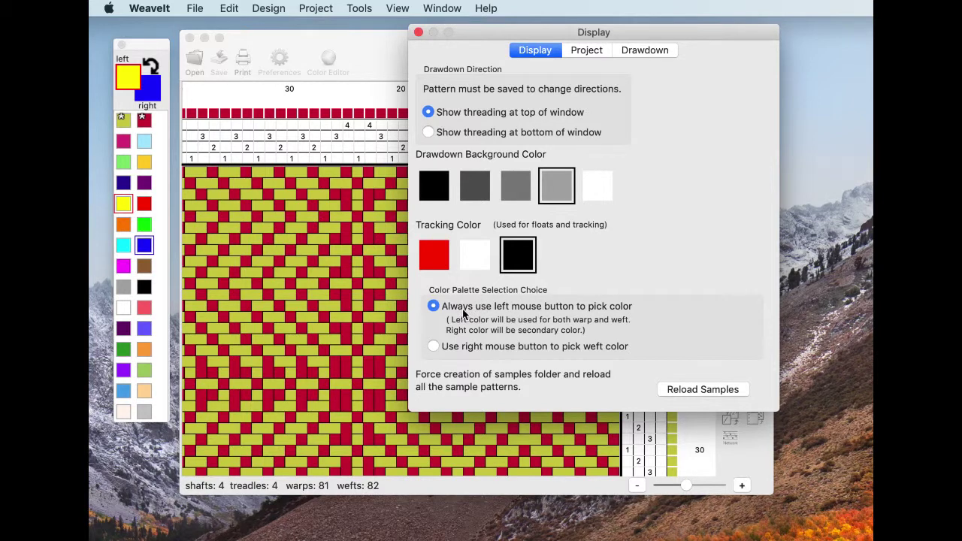
pyautogui.click(435, 347)
pyautogui.click(419, 33)
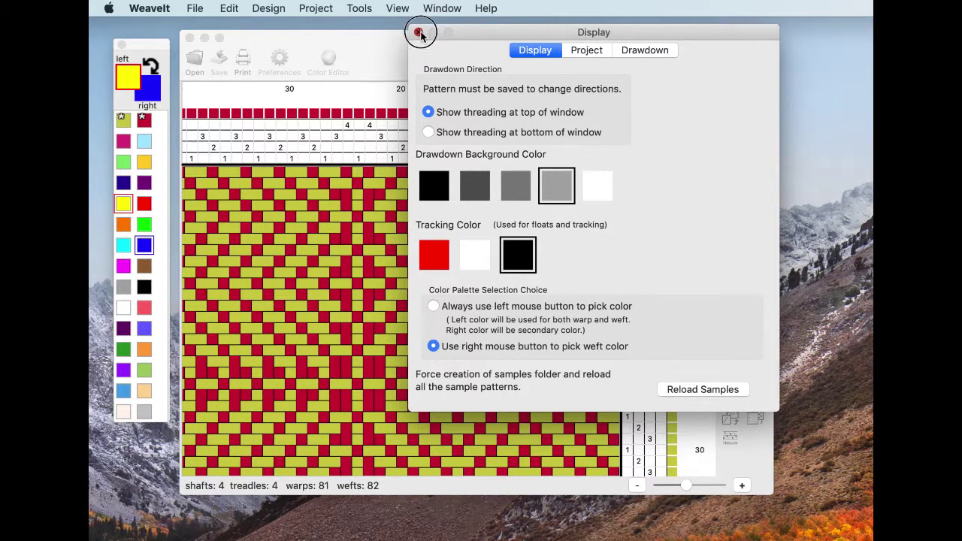
pyautogui.click(419, 34)
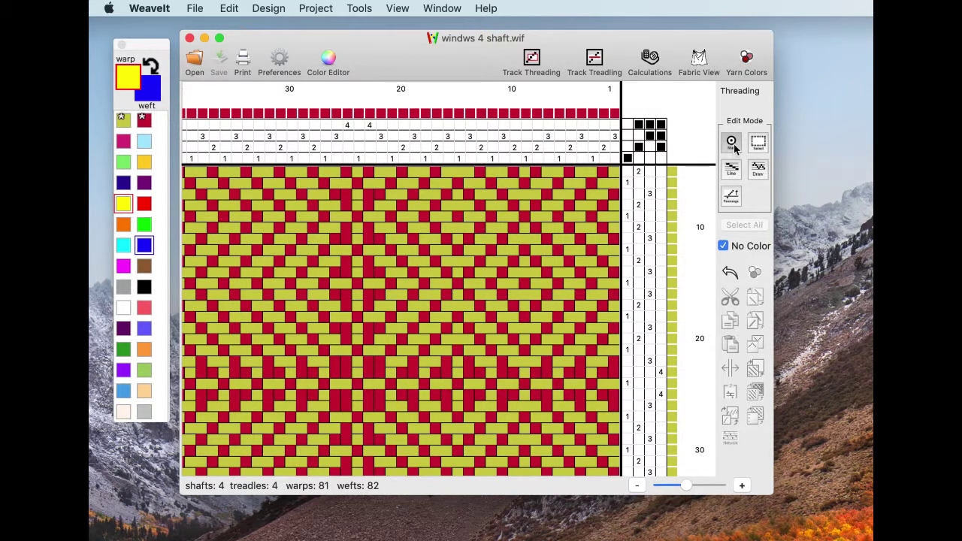
# Mark warp threads 18 to 21 of the threading yellow and weft threads 12 to 15 of the treadling blue.
pyautogui.click(393, 113)
pyautogui.moveTo(398, 112); pyautogui.dragTo(431, 113)
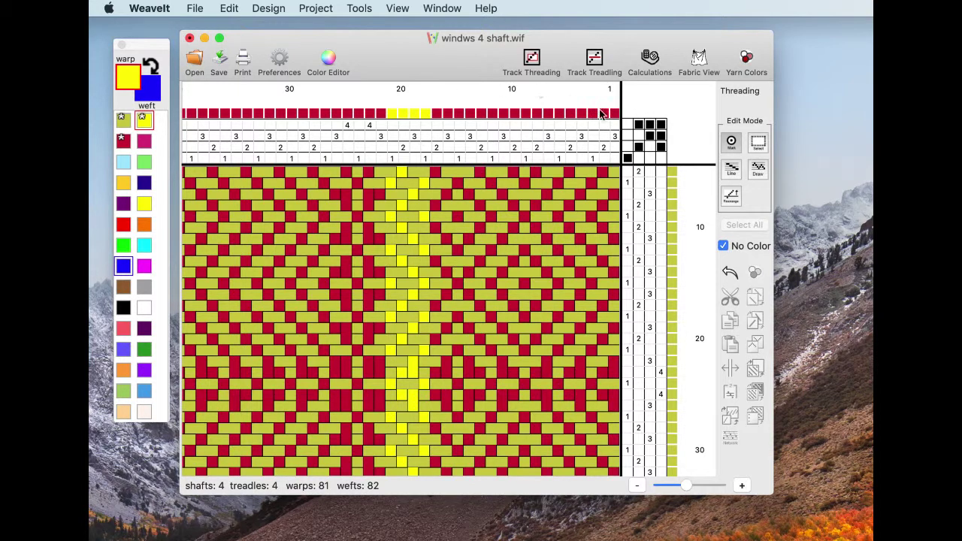
pyautogui.moveTo(673, 253); pyautogui.dragTo(673, 284)
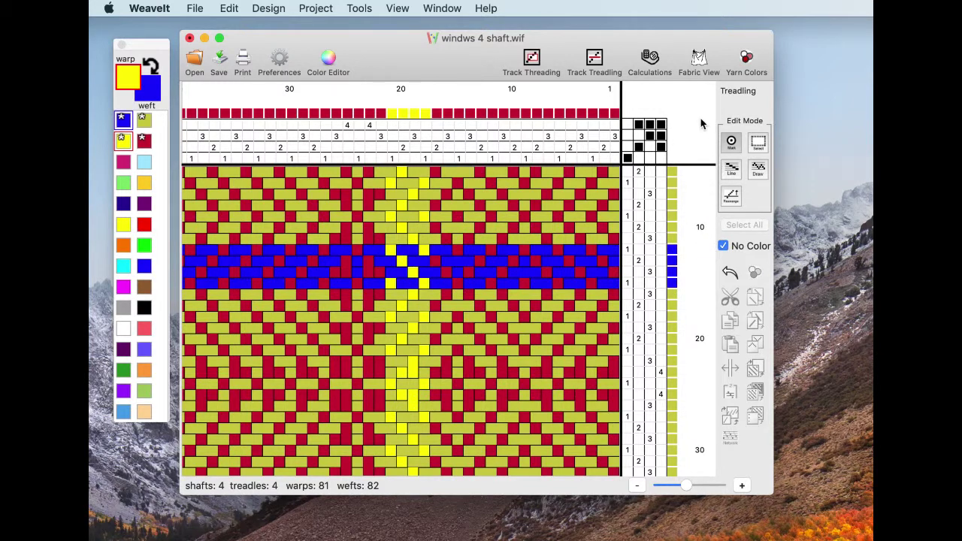